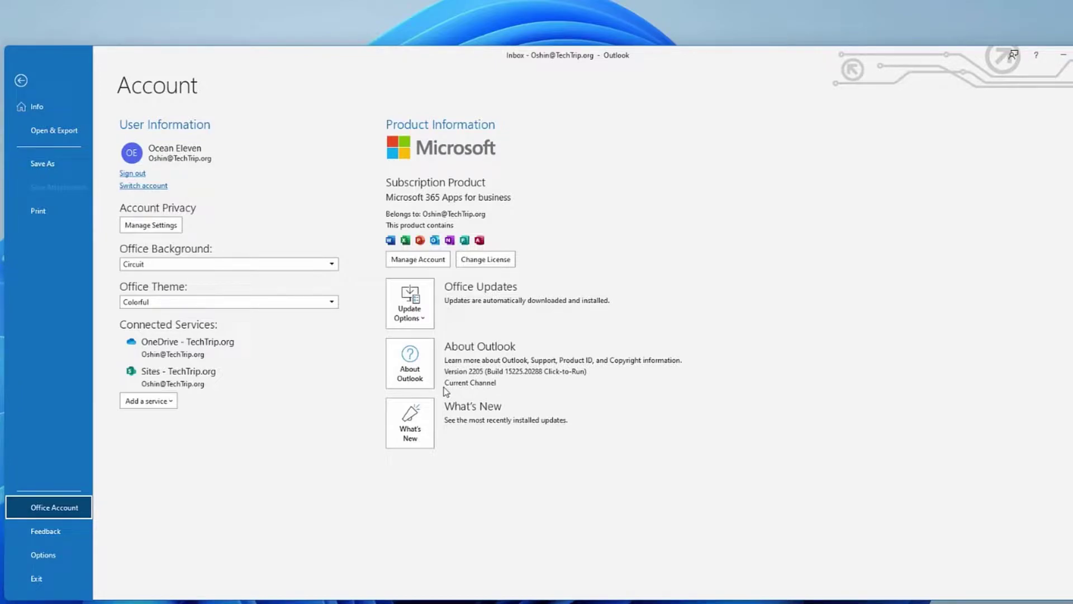
# Minimize Outlook and, after reviewing the Office update tasks, minimize Task Scheduler
pyautogui.click(1062, 55)
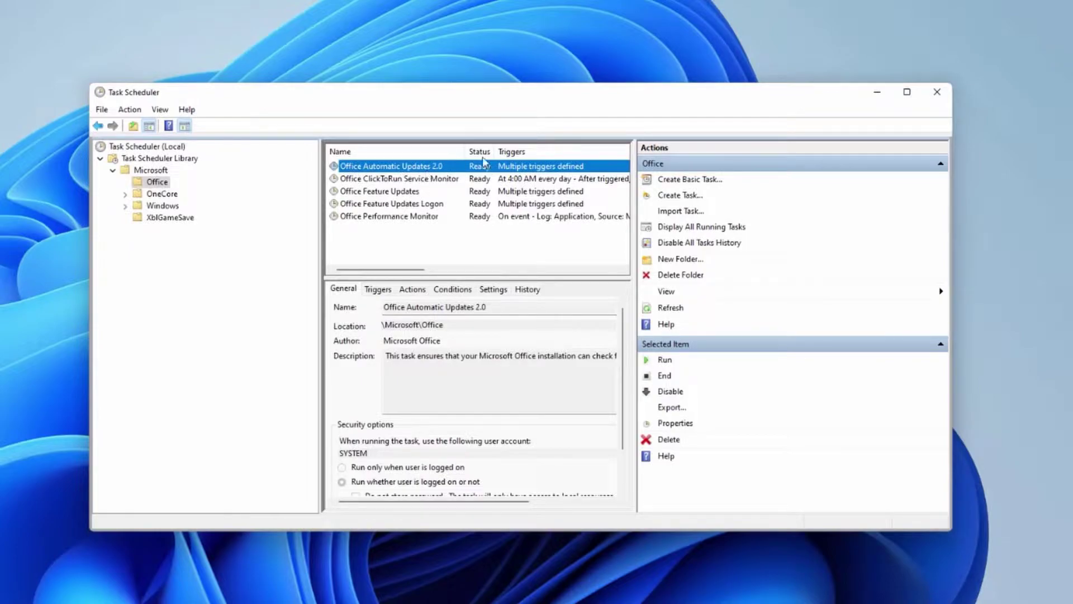
pyautogui.click(880, 93)
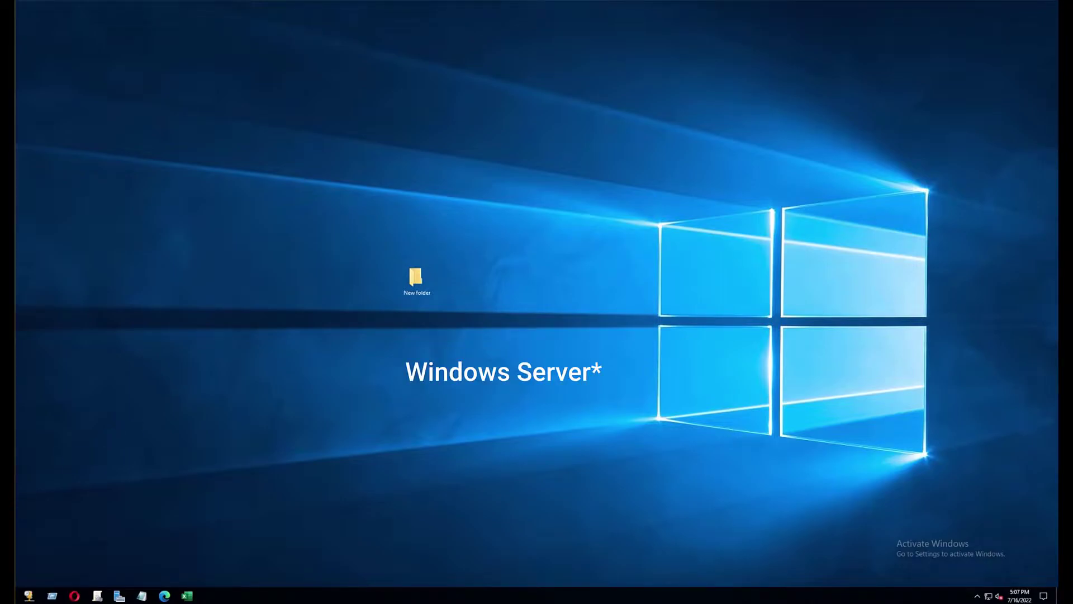
# Download admintemplates_x64 from the Microsoft Download Center in Edge, then minimize the browser
pyautogui.click(164, 595)
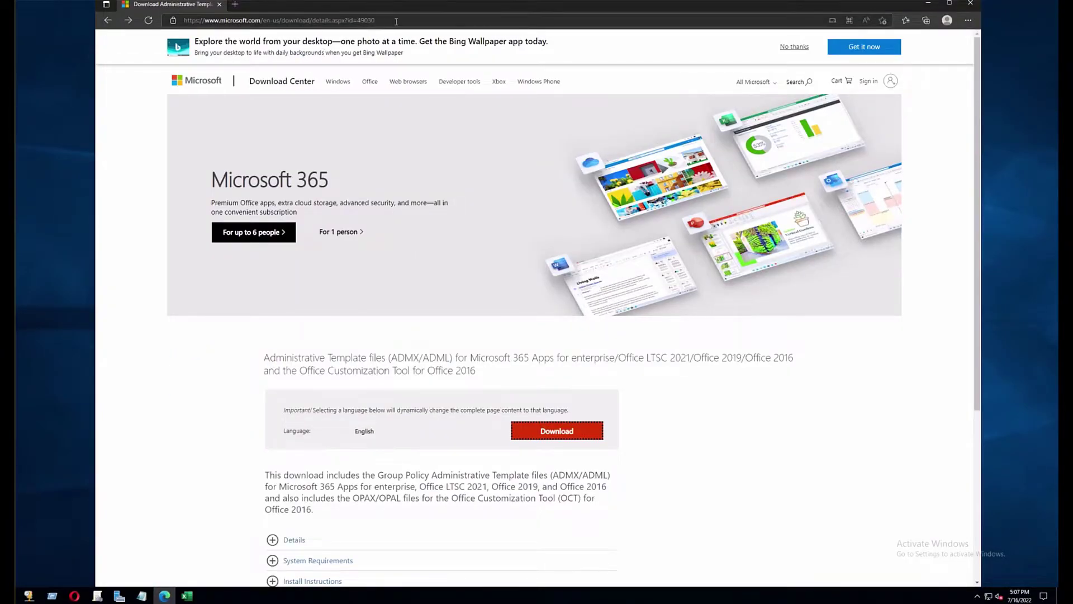
pyautogui.click(184, 21)
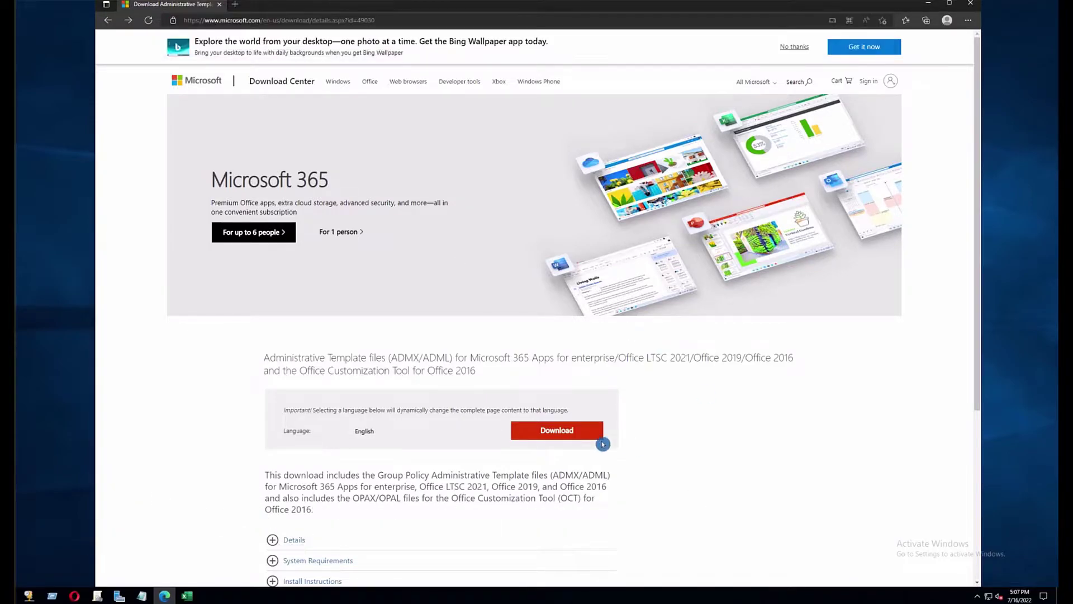
pyautogui.click(557, 430)
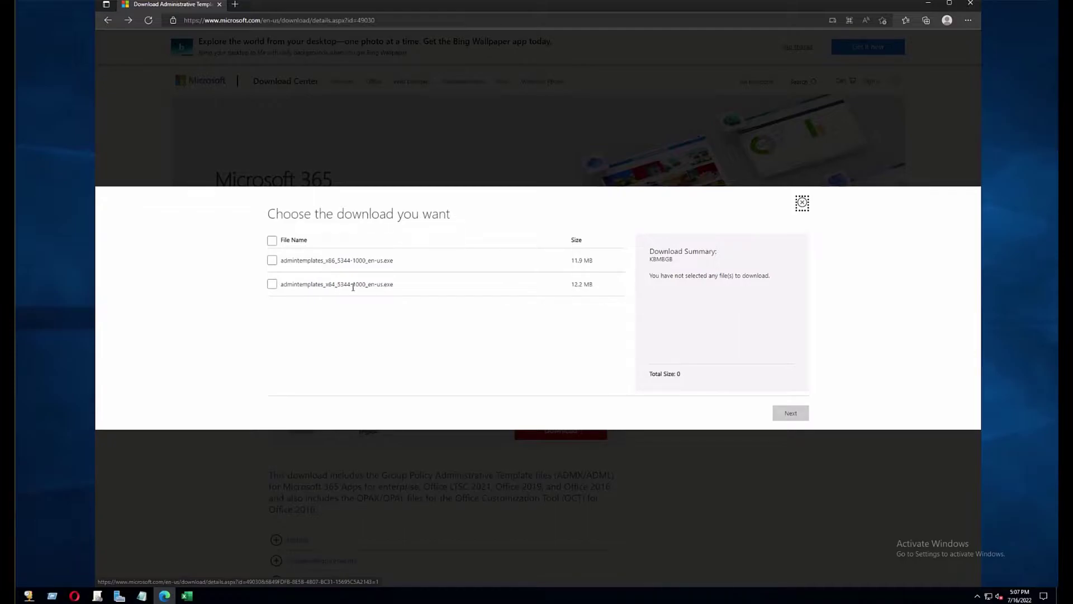
pyautogui.click(272, 285)
pyautogui.click(800, 205)
pyautogui.click(929, 3)
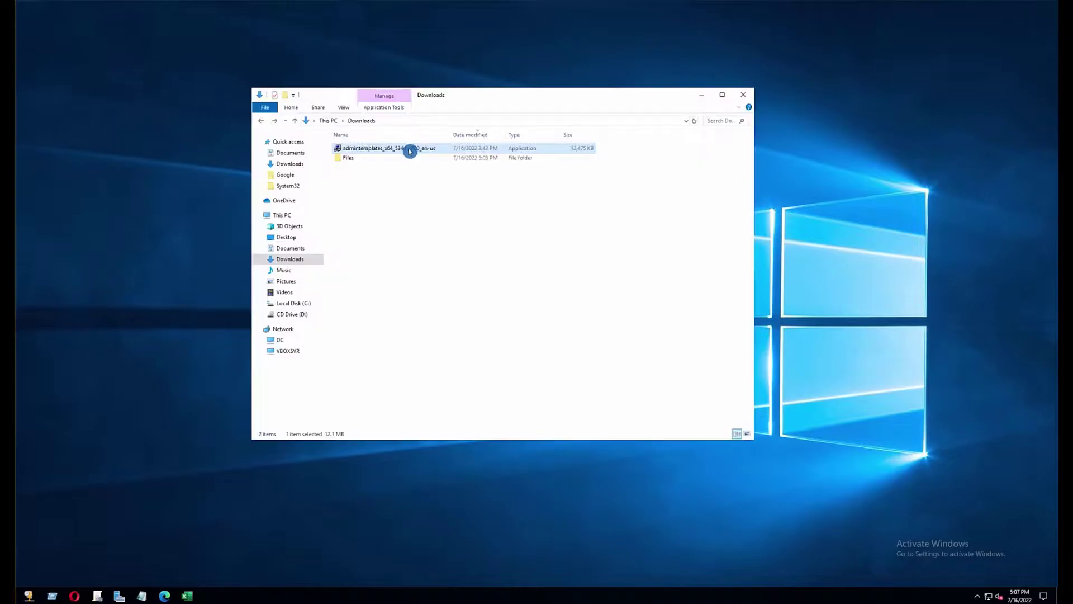
# Run admintemplates_x64, accept the license, and extract the templates into Desktop\New folder
pyautogui.doubleClick(408, 148)
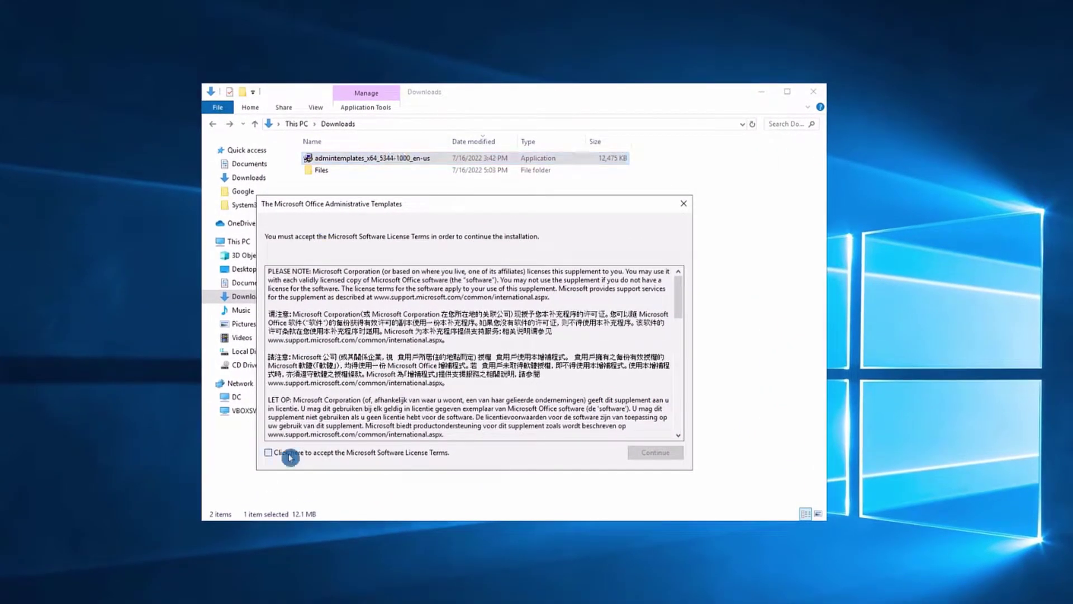
pyautogui.click(289, 453)
pyautogui.click(654, 460)
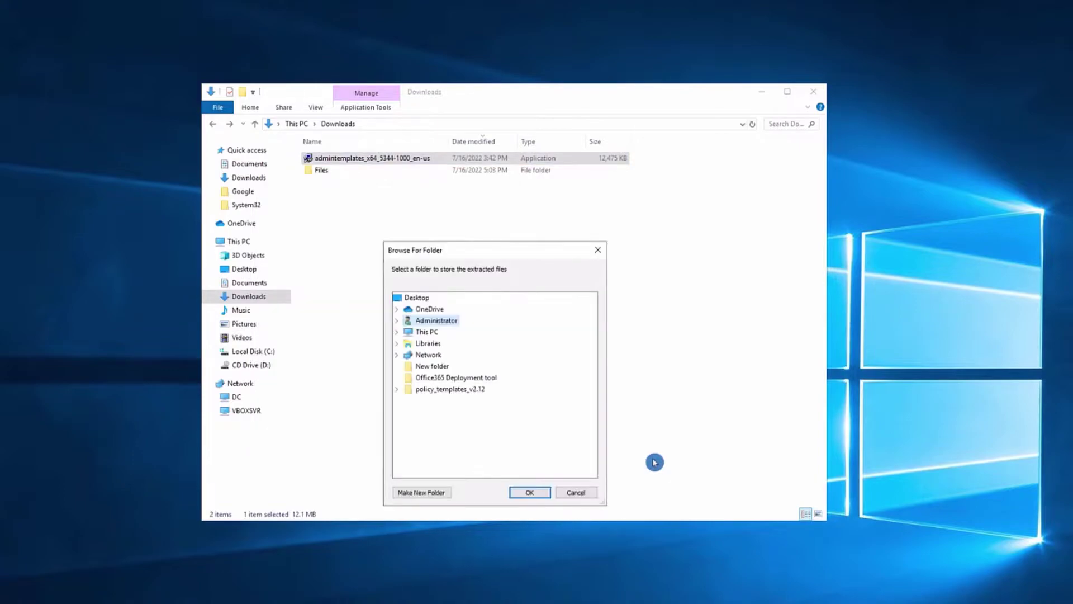
pyautogui.click(436, 367)
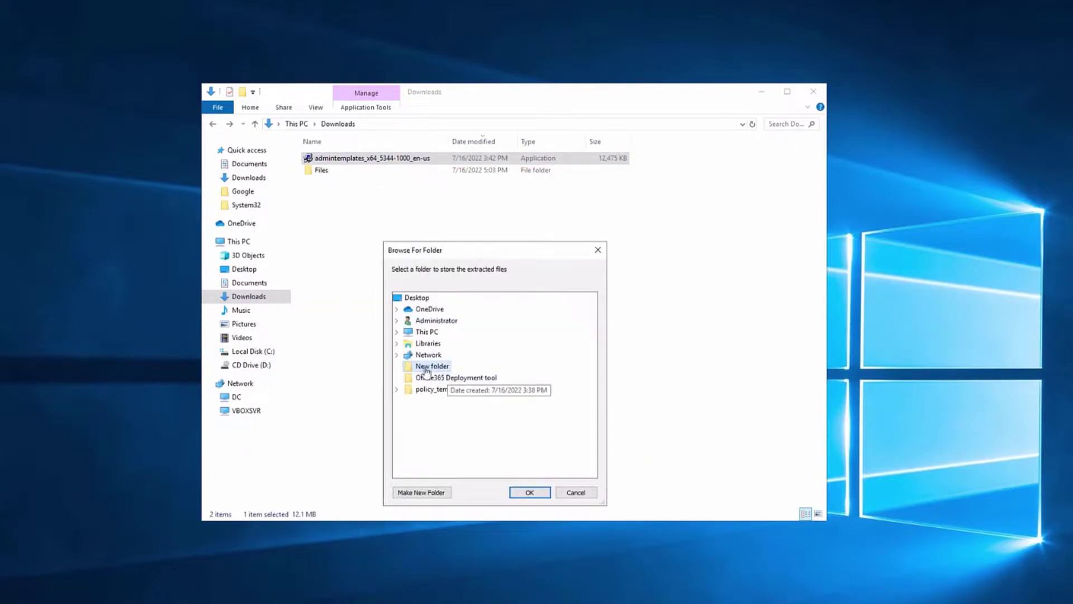
pyautogui.click(522, 492)
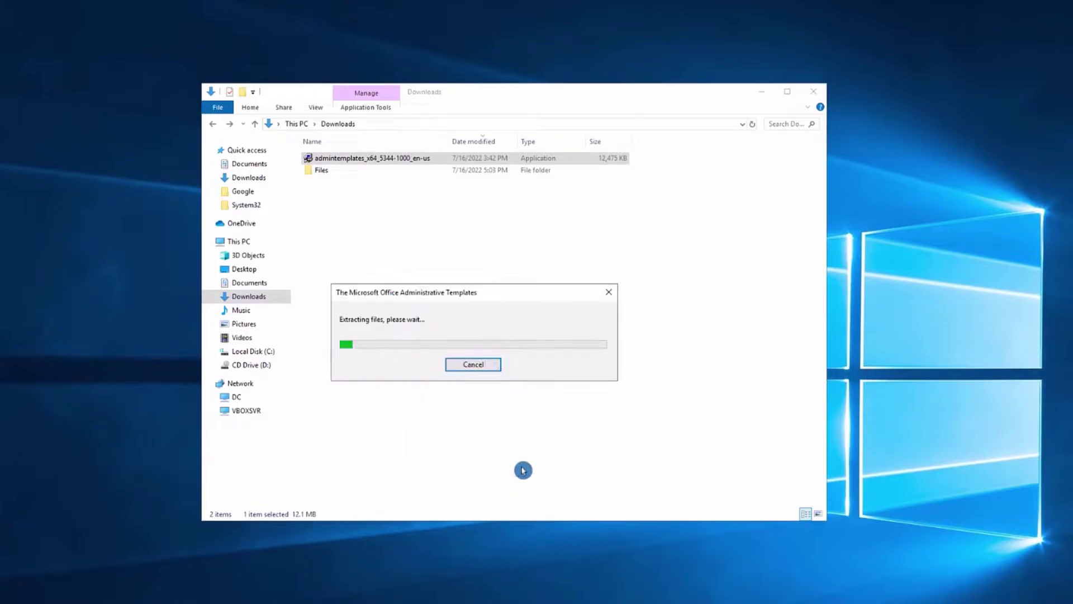
pyautogui.click(761, 92)
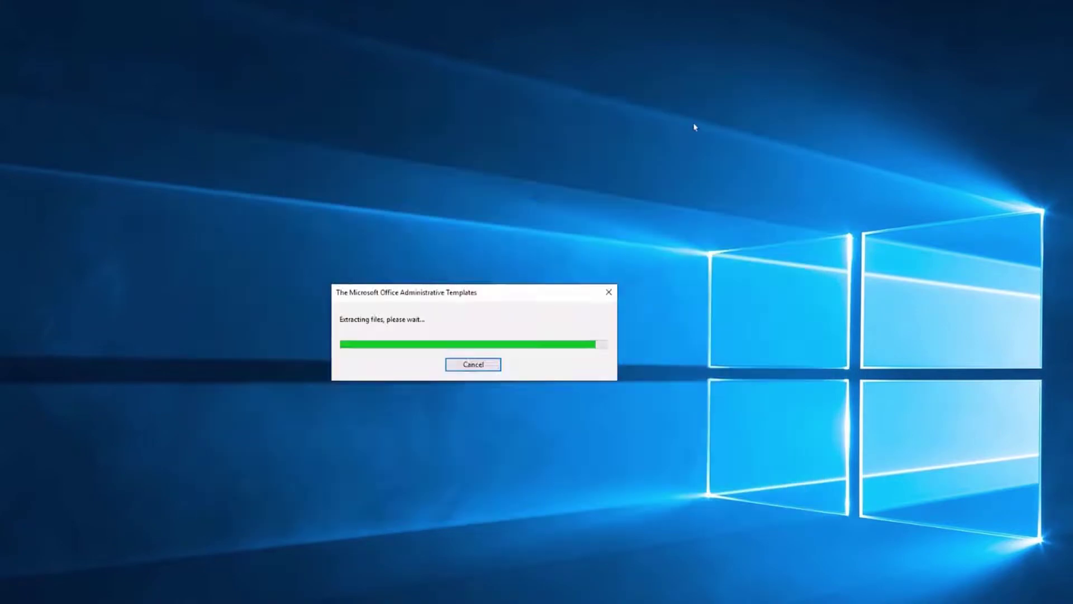
pyautogui.click(410, 359)
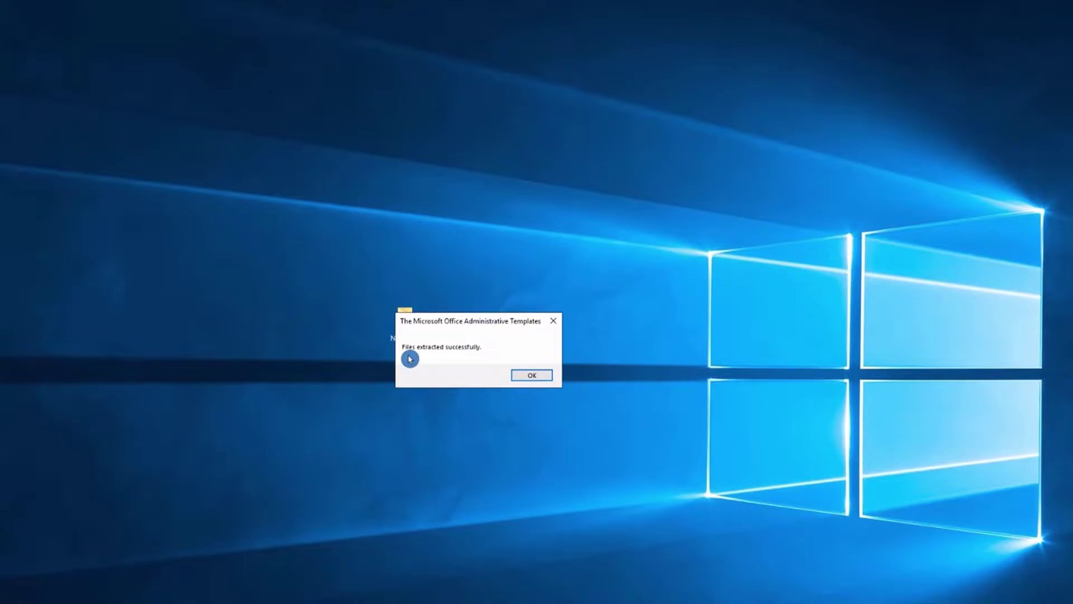
# Dismiss the extraction success message and open the extracted Office templates
pyautogui.click(539, 376)
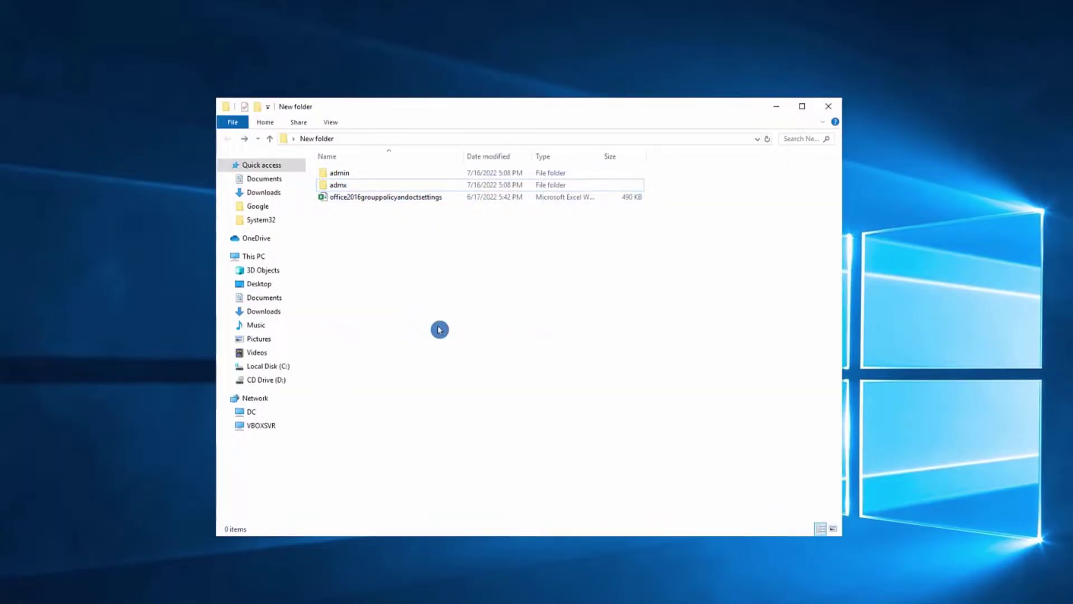
pyautogui.doubleClick(343, 197)
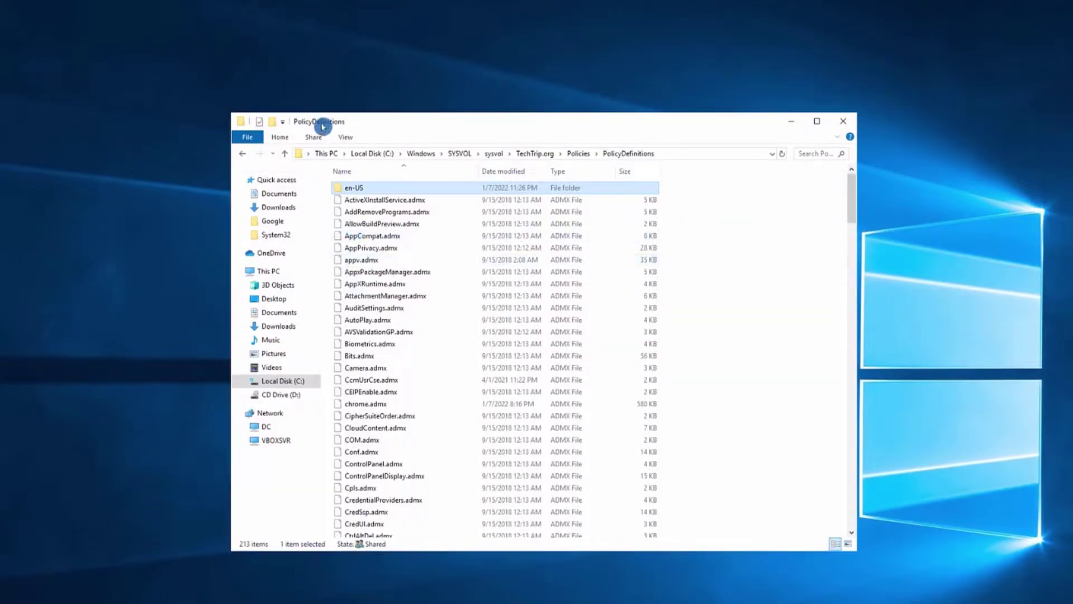
# Inspect the PolicyDefinitions folder path and move that window aside
pyautogui.click(484, 148)
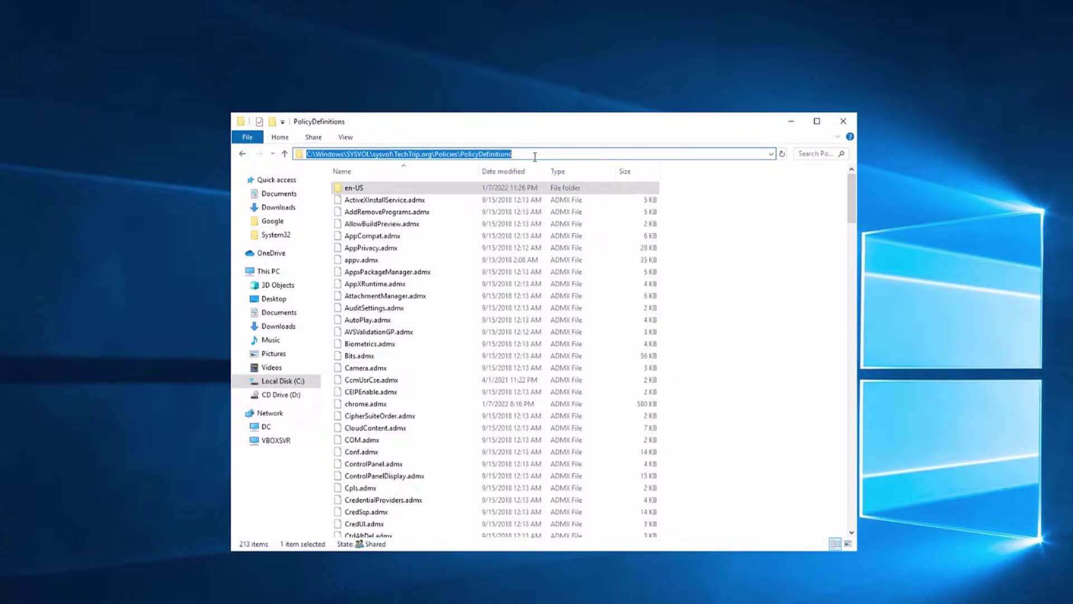
pyautogui.click(393, 154)
pyautogui.moveTo(395, 155); pyautogui.dragTo(431, 156)
pyautogui.click(432, 155)
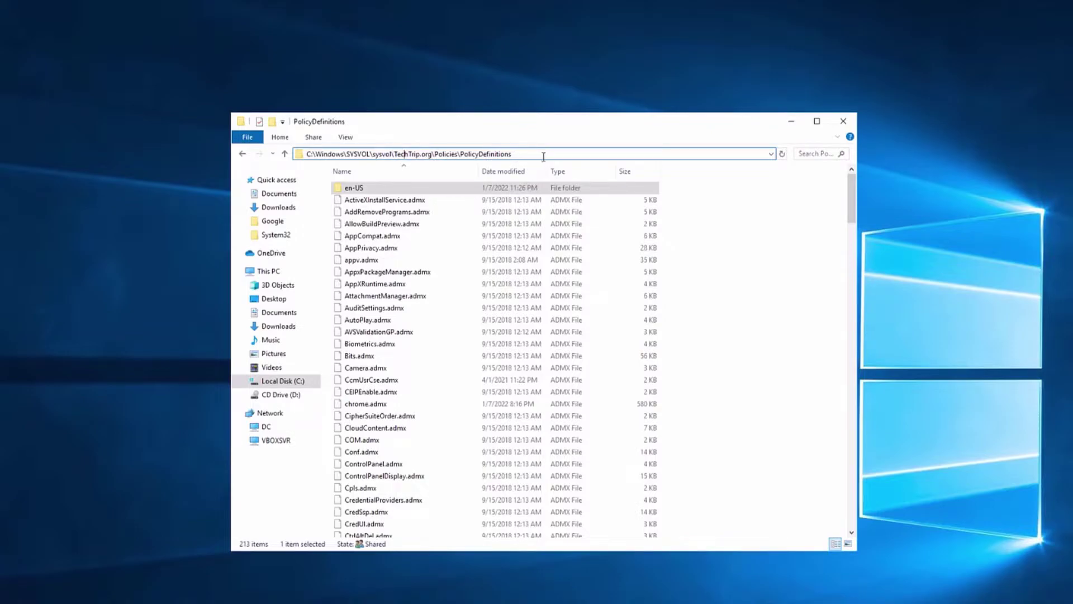
pyautogui.moveTo(506, 125); pyautogui.dragTo(692, 127)
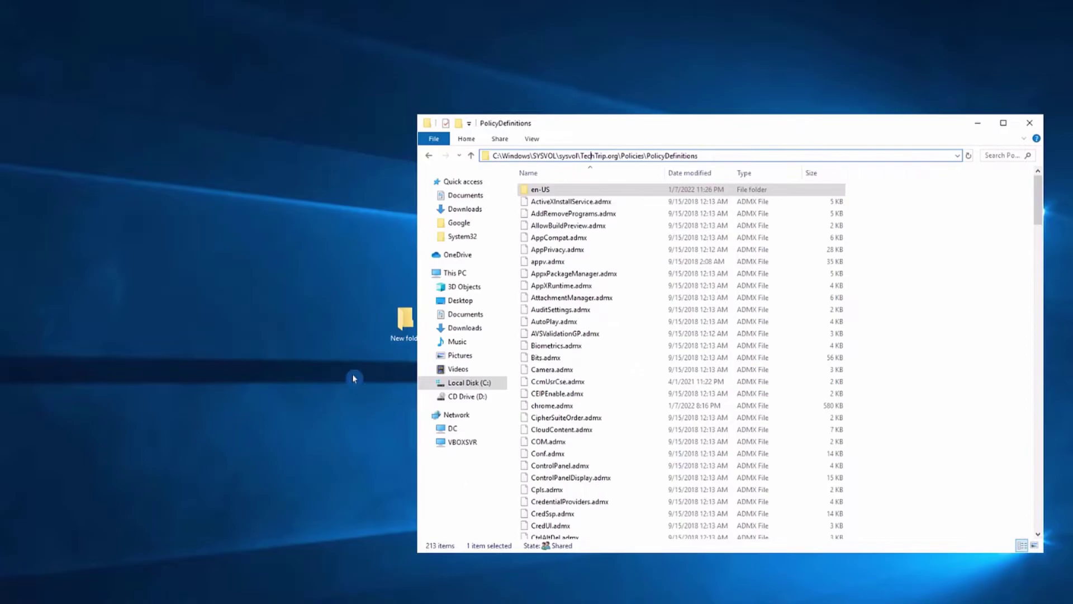
# Copy office16.admx from the extracted templates into PolicyDefinitions
pyautogui.click(400, 334)
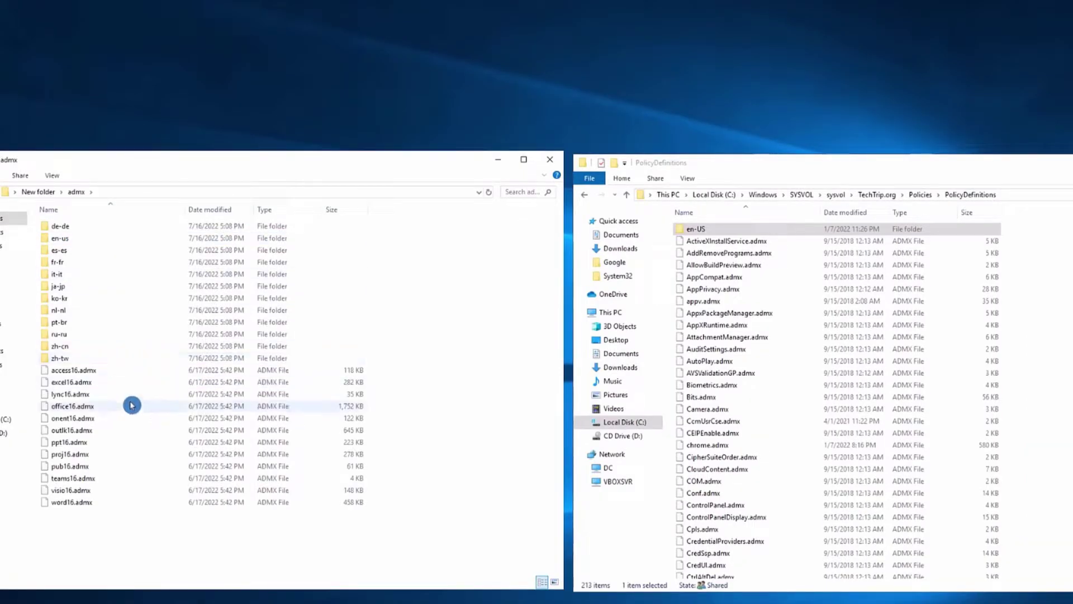
pyautogui.click(104, 406)
pyautogui.rightClick(83, 408)
pyautogui.click(109, 502)
pyautogui.click(778, 427)
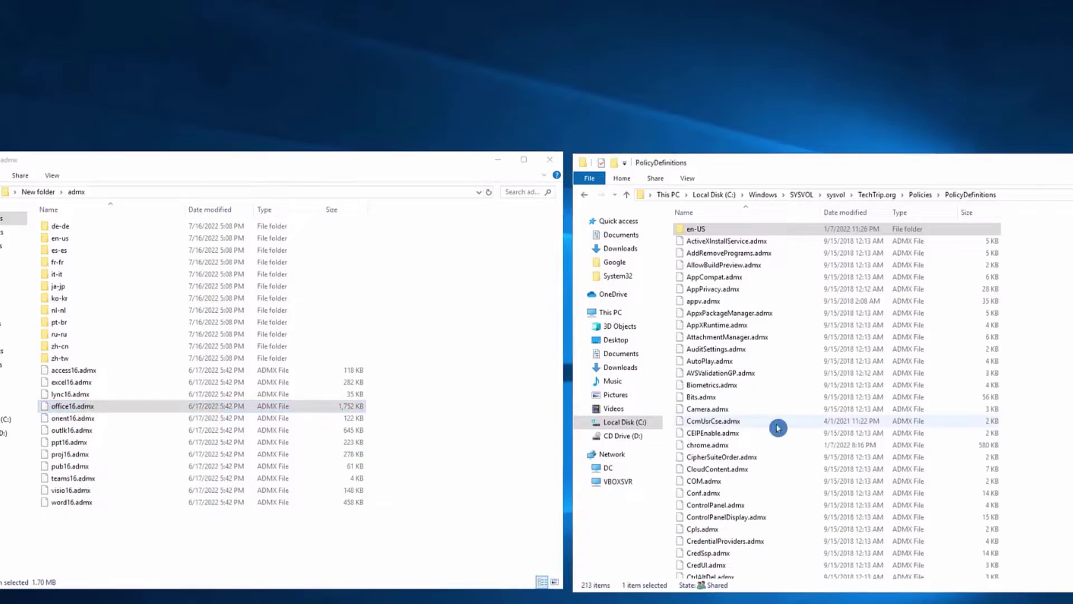
pyautogui.hotkey('ctrl', 'v')
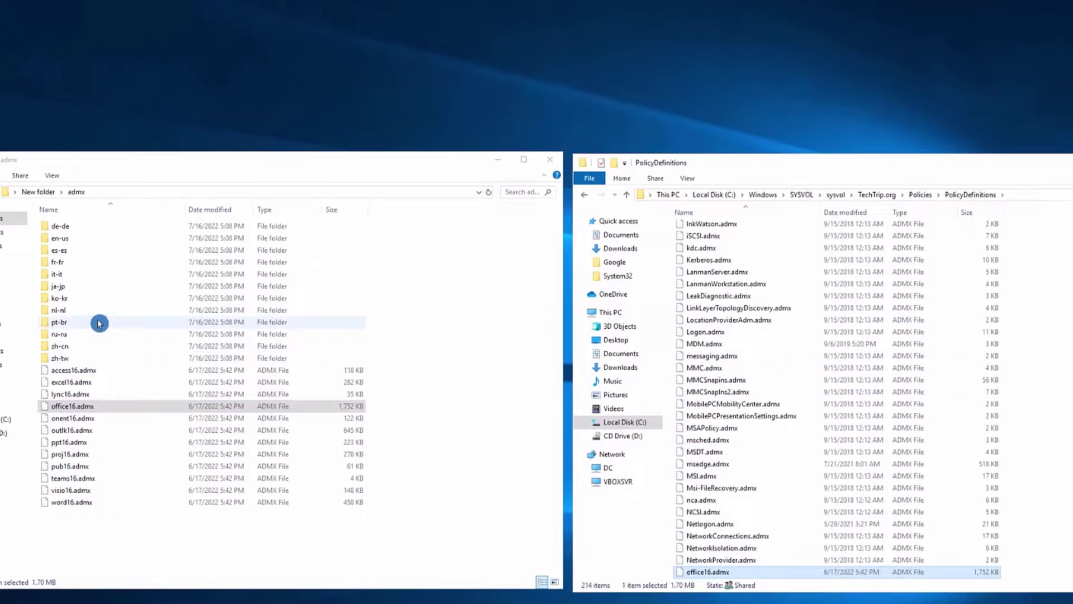
# Copy en-us\office16.adml into the PolicyDefinitions\en-US folder
pyautogui.doubleClick(78, 243)
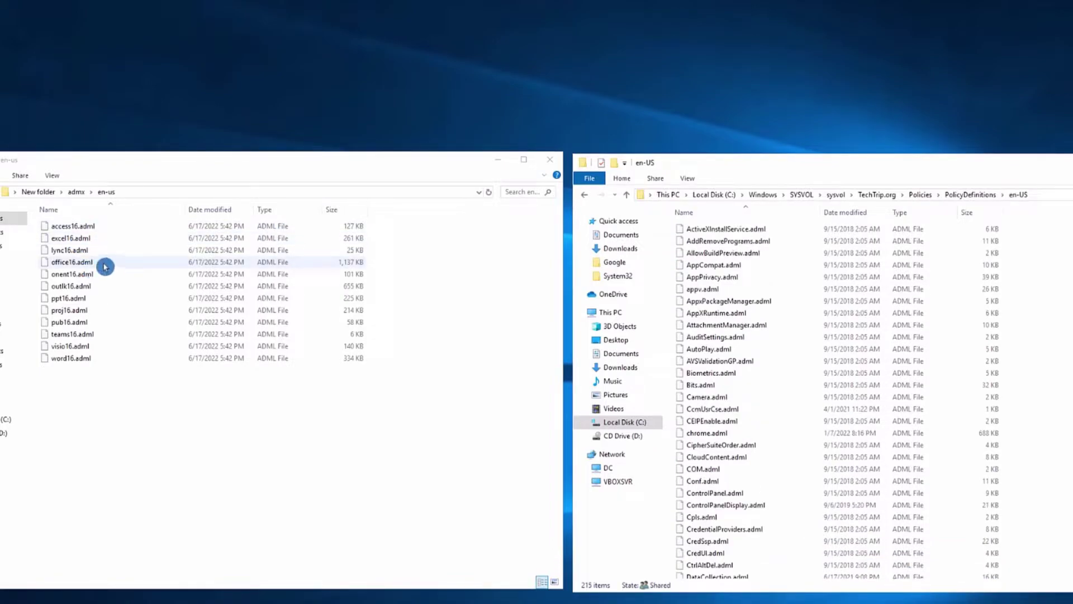
pyautogui.rightClick(89, 267)
pyautogui.click(114, 358)
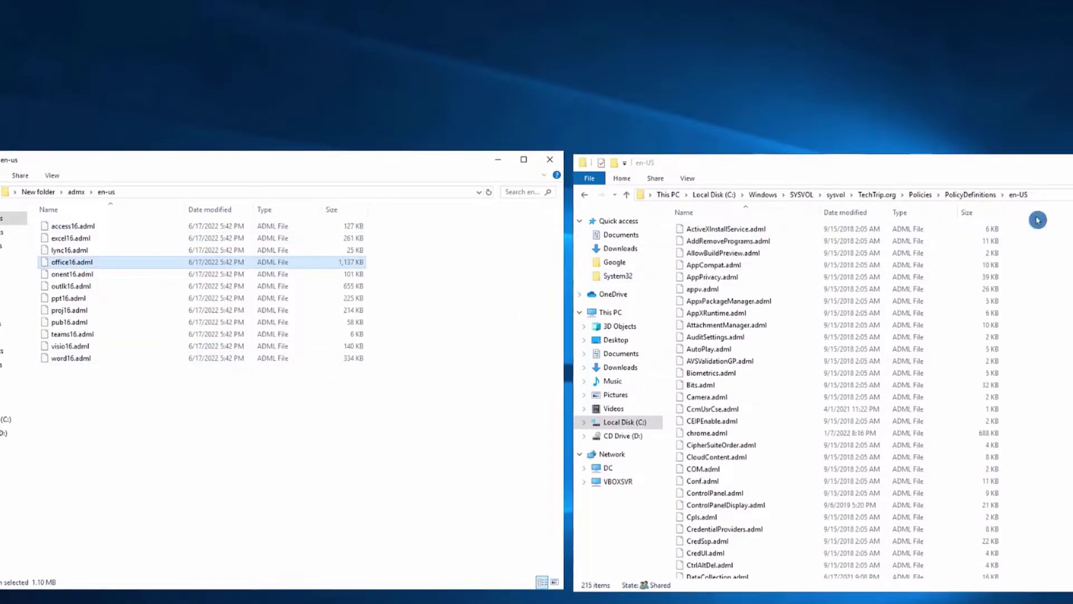
pyautogui.rightClick(1039, 334)
pyautogui.click(1060, 410)
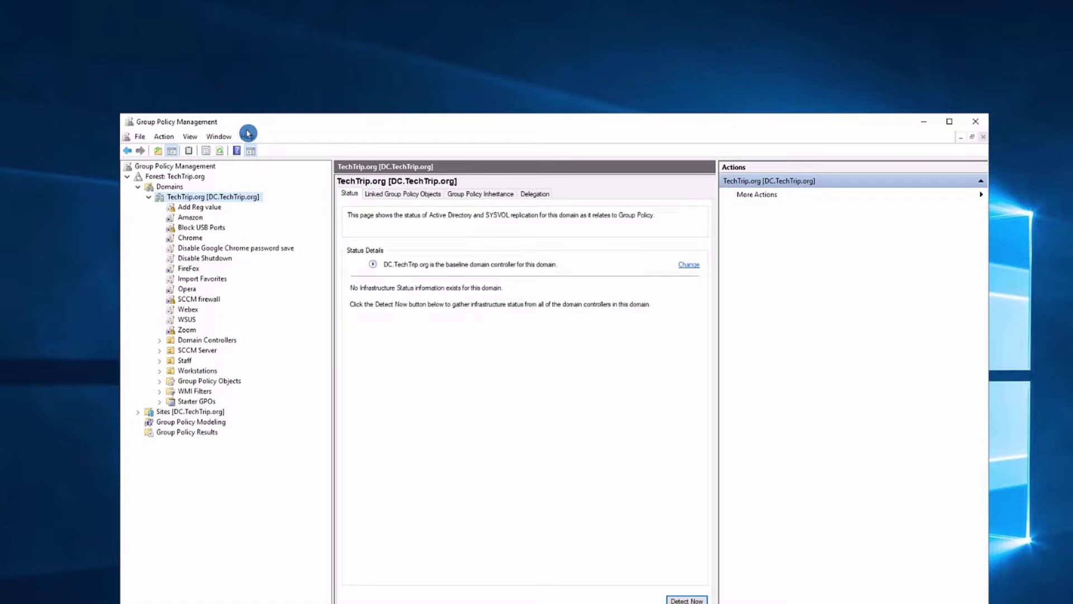
# Create a GPO named 'Office update' in TechTrip.org and link it to the domain
pyautogui.rightClick(194, 198)
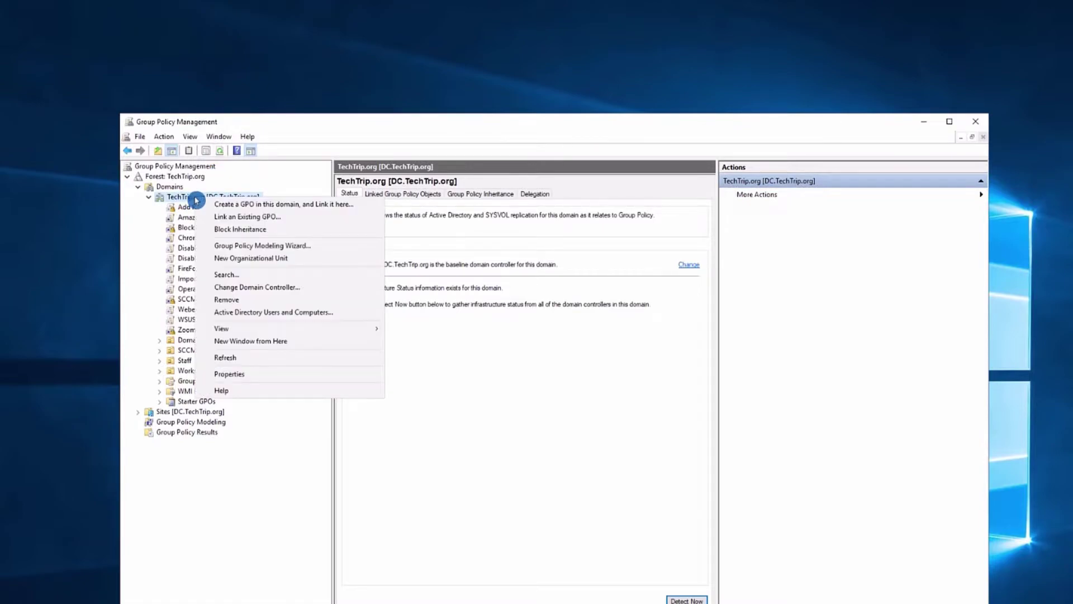
pyautogui.click(350, 208)
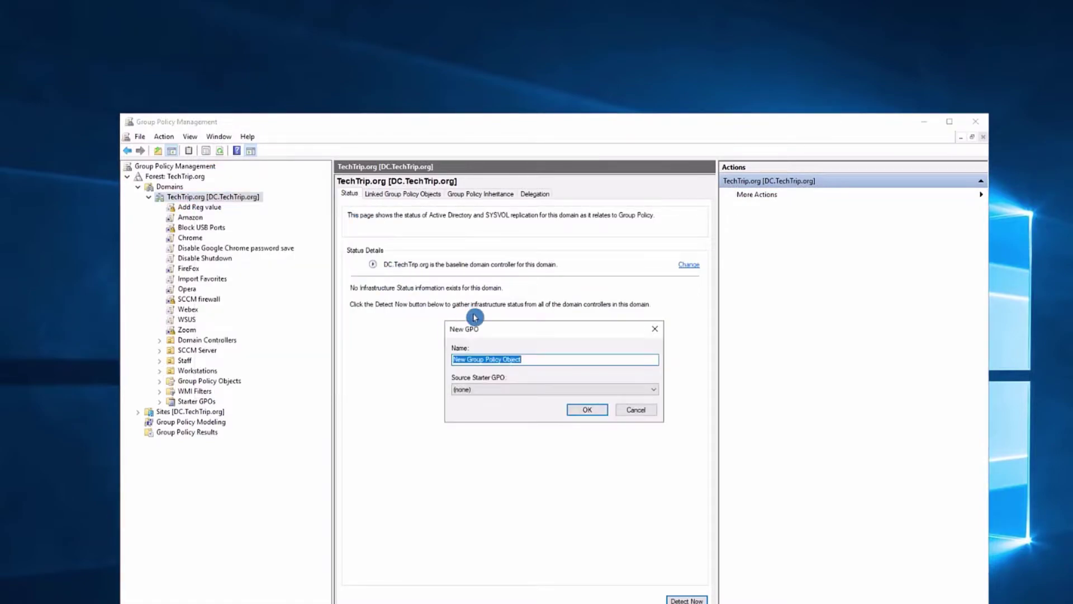
pyautogui.write('Office update')
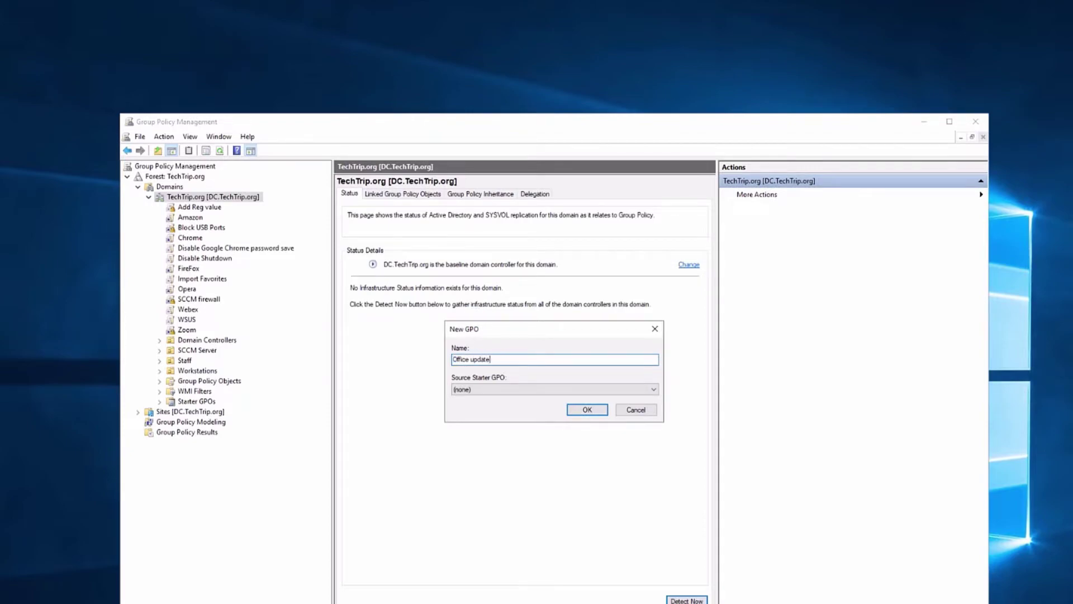
pyautogui.click(598, 408)
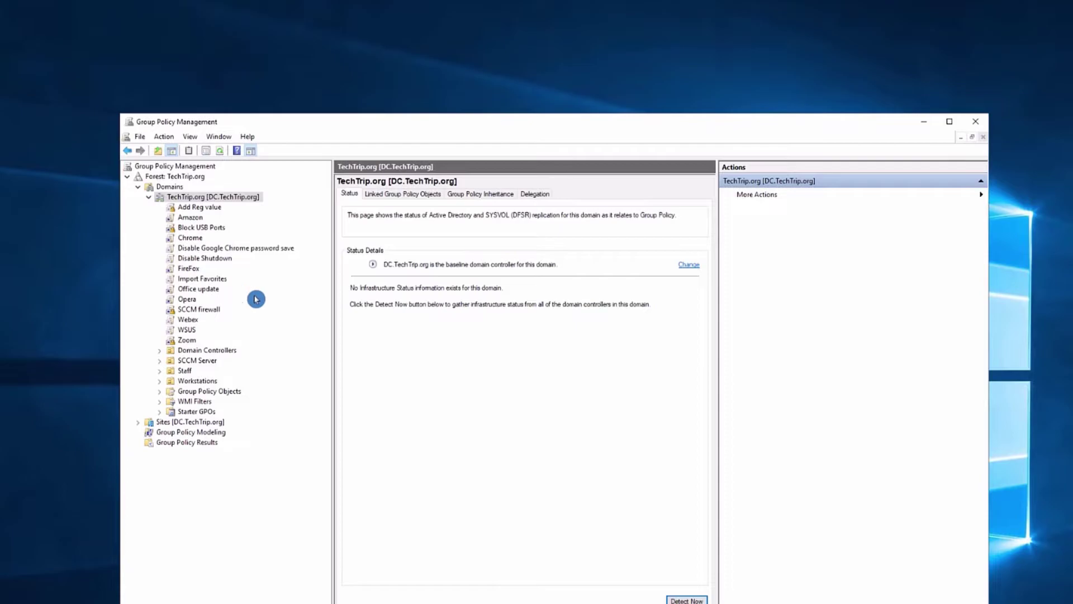
# Edit the Office update GPO and browse to Microsoft Office 2016 (Machine) > Updates
pyautogui.click(206, 289)
pyautogui.rightClick(207, 290)
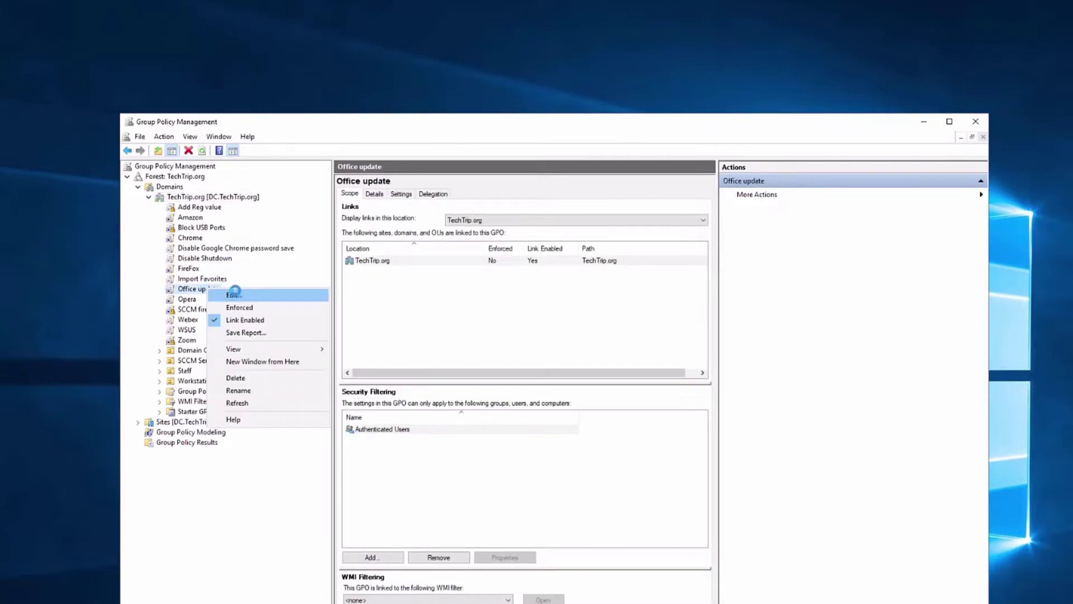
pyautogui.click(235, 290)
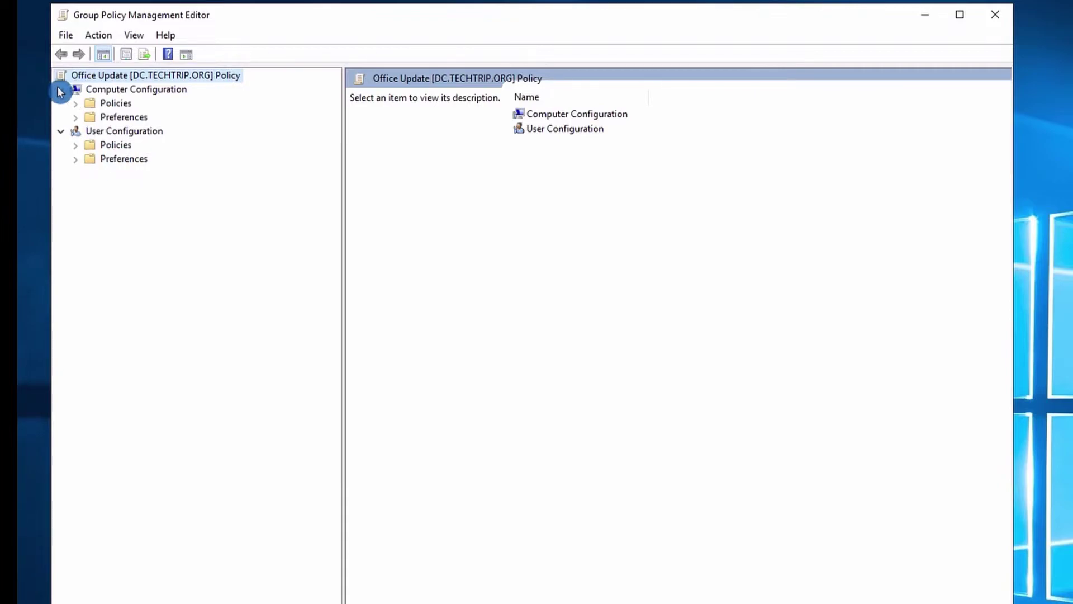
pyautogui.click(76, 103)
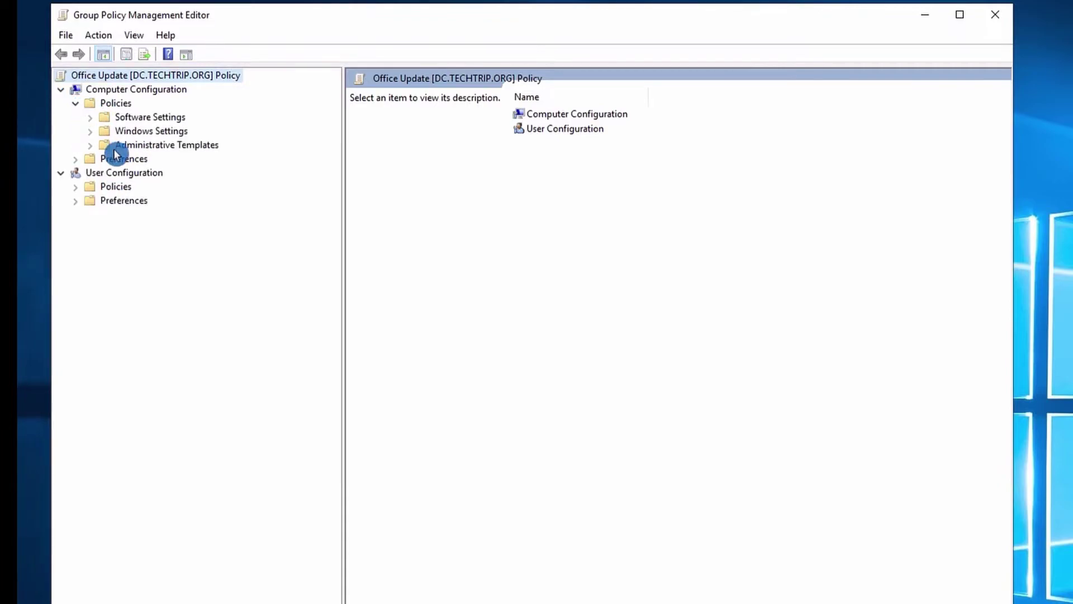
pyautogui.click(92, 144)
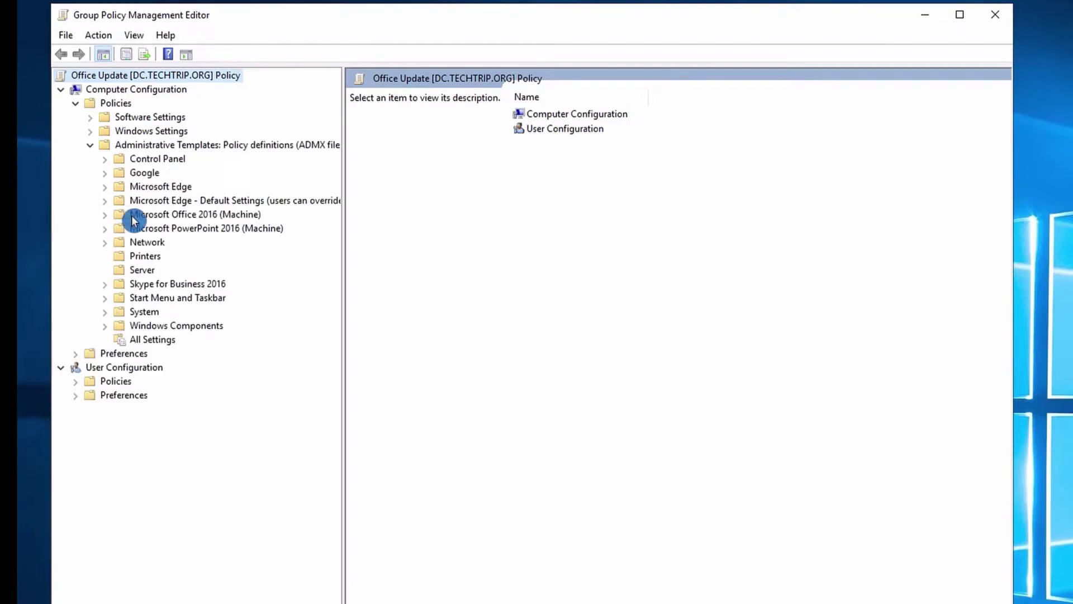
pyautogui.click(141, 216)
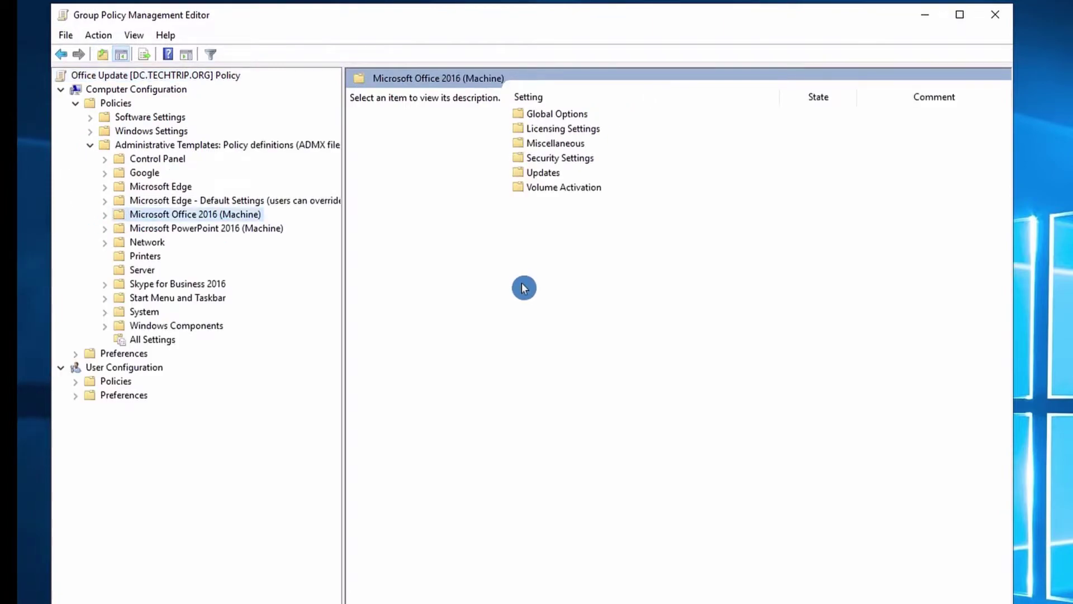
pyautogui.doubleClick(545, 174)
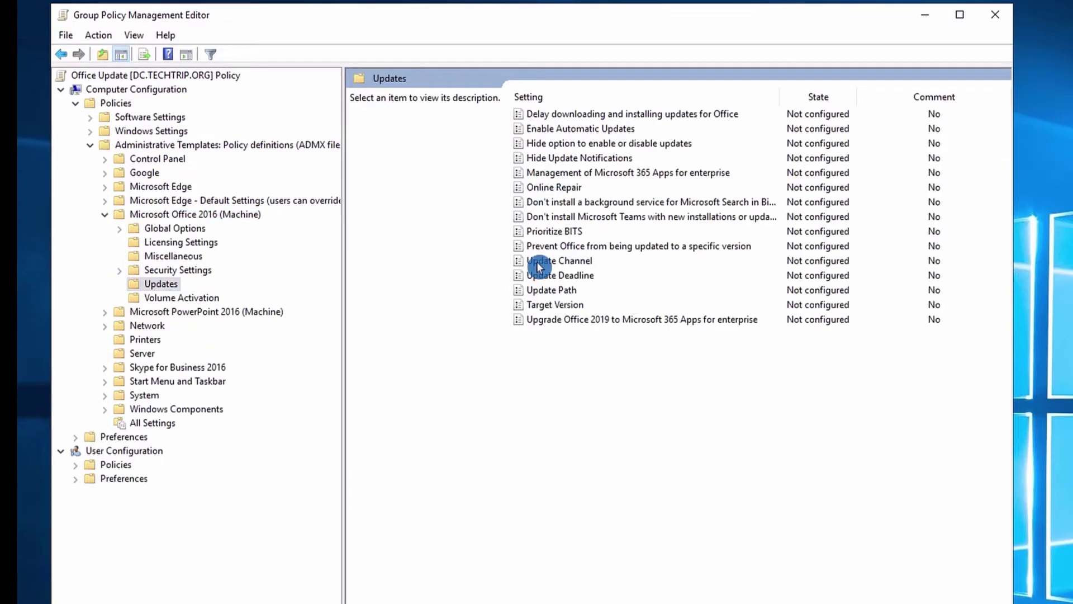
# Enable Update Channel set to Monthly Enterprise Channel, apply it, and close the editor
pyautogui.doubleClick(584, 262)
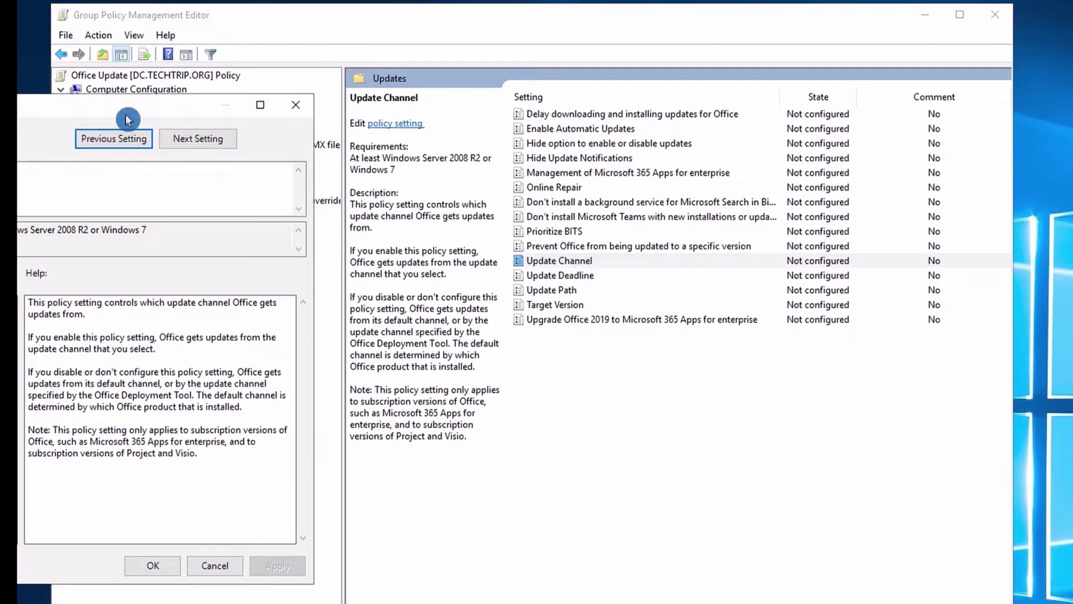
pyautogui.moveTo(127, 119); pyautogui.dragTo(643, 175)
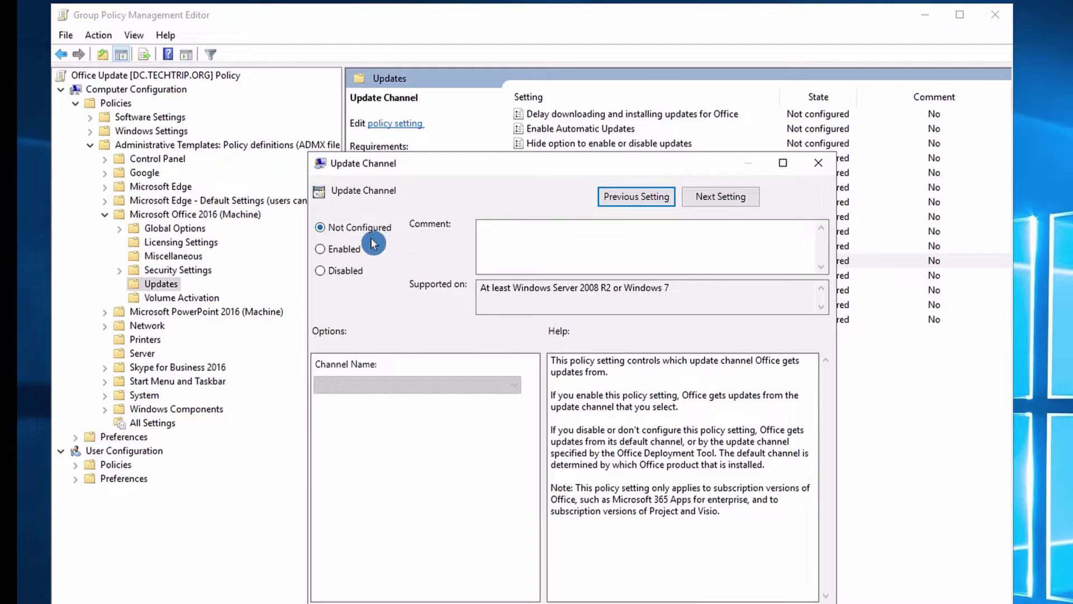
pyautogui.click(342, 248)
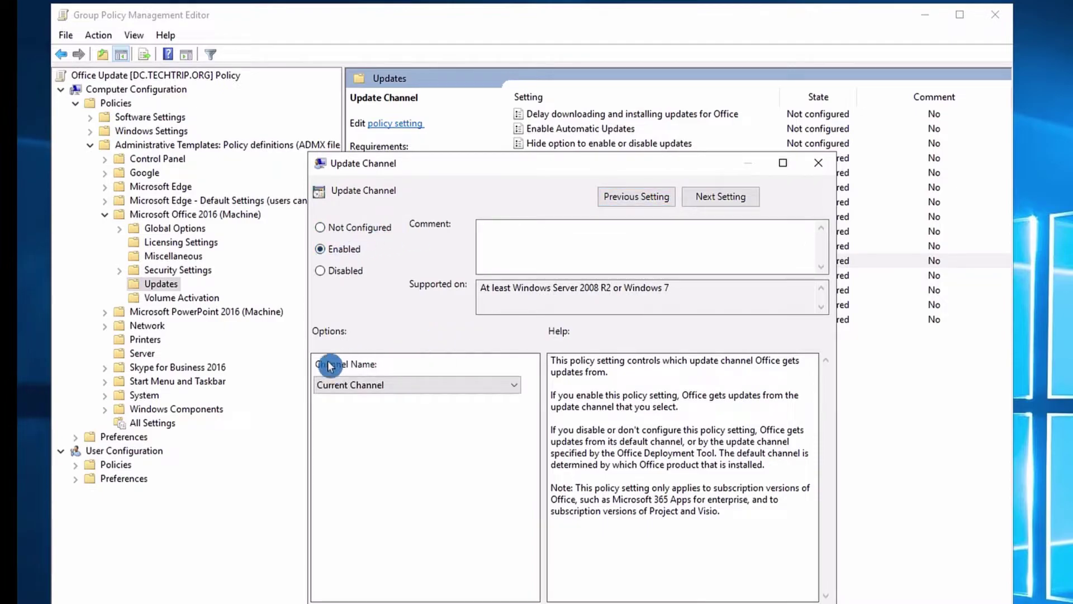
pyautogui.click(438, 385)
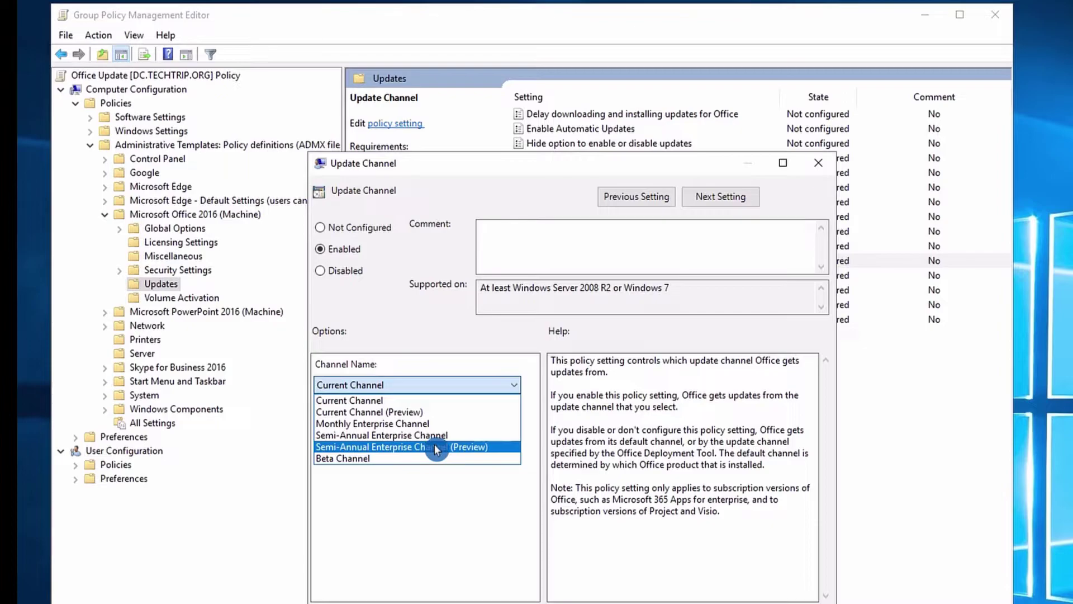
pyautogui.click(448, 423)
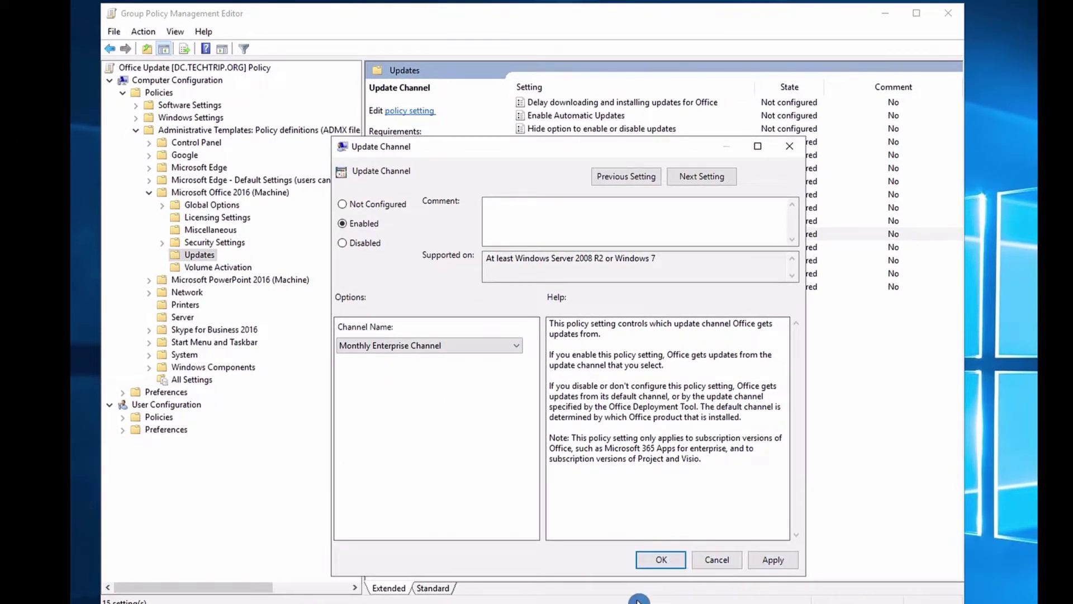
pyautogui.click(773, 559)
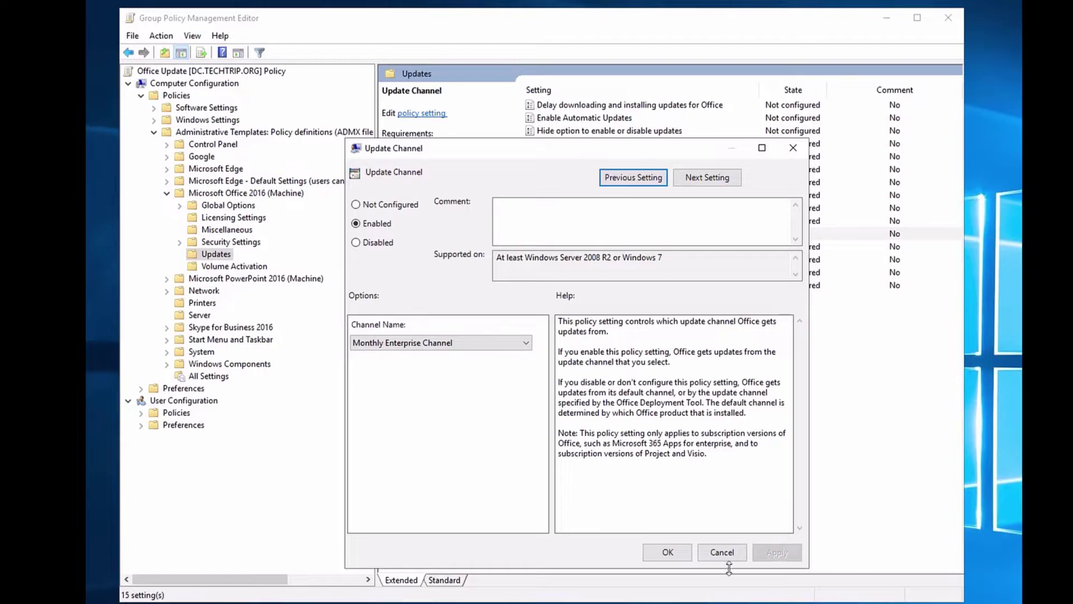
pyautogui.click(666, 553)
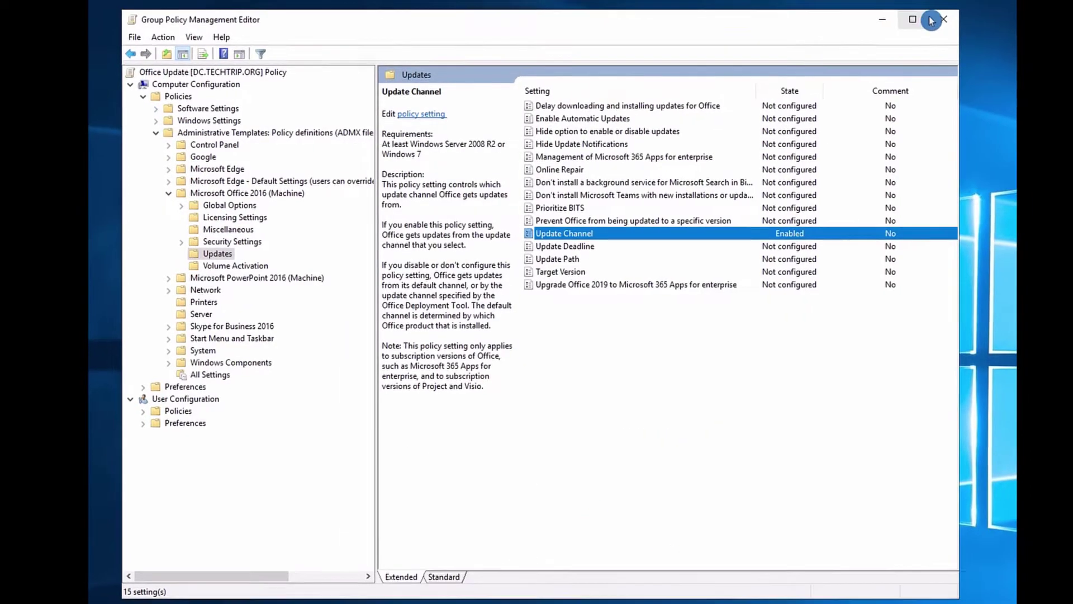
pyautogui.click(940, 20)
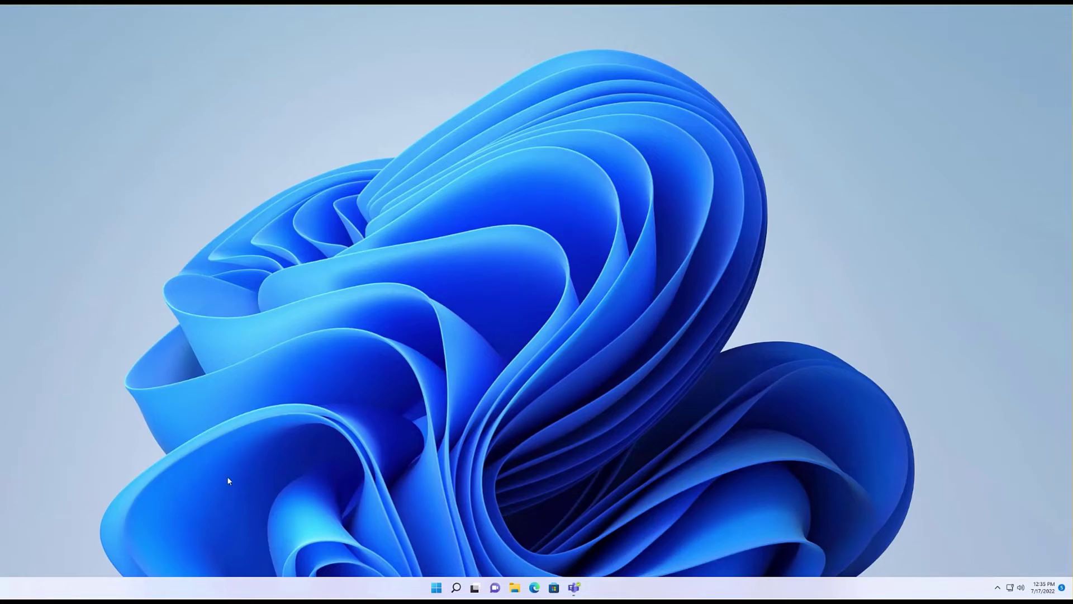
# Run gpupdate in Command Prompt and check the computer and user policy results
pyautogui.click(454, 587)
pyautogui.write('cmd')
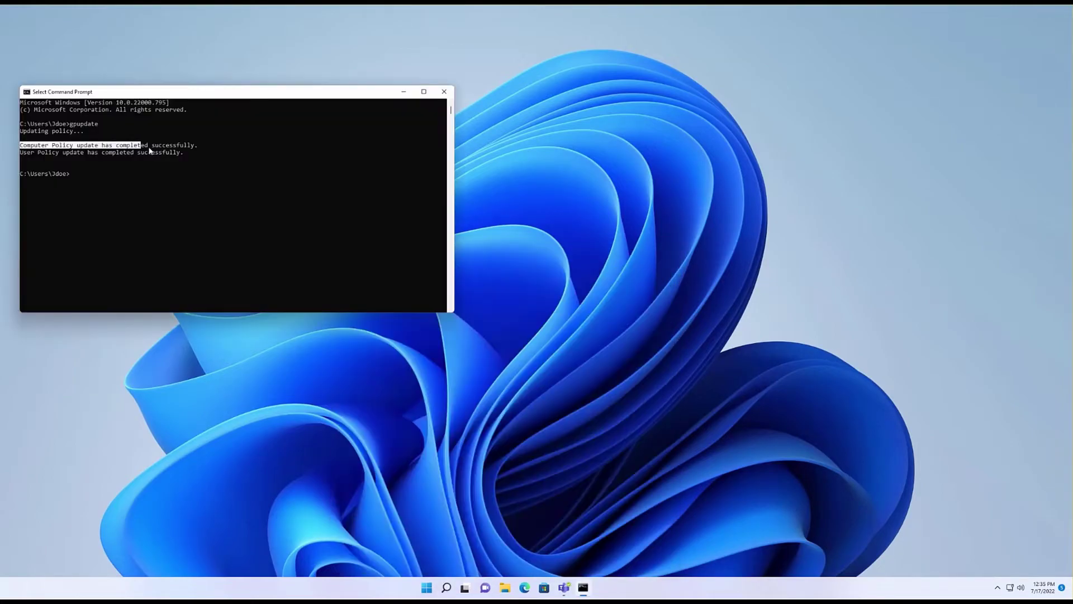
pyautogui.moveTo(185, 148); pyautogui.dragTo(196, 150)
# Search Windows for Outlook and launch it
pyautogui.click(446, 587)
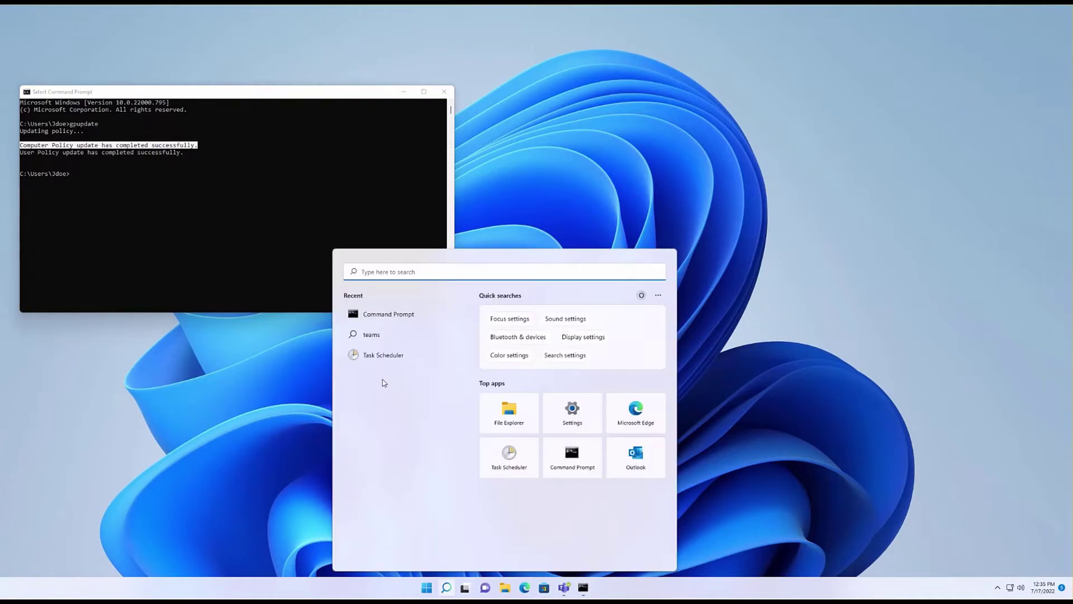
pyautogui.write('out')
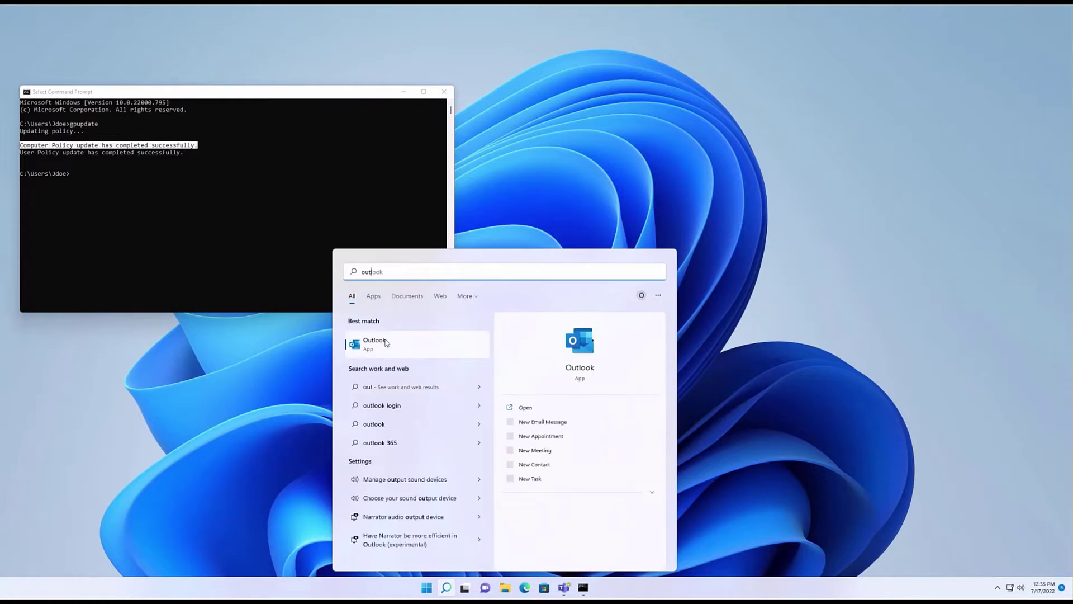
pyautogui.click(385, 342)
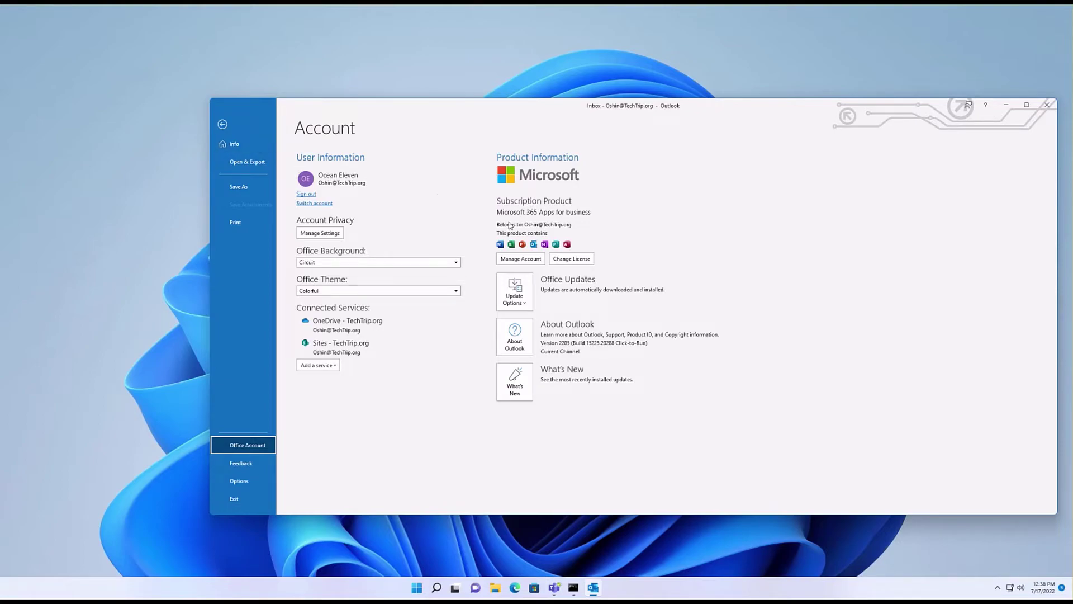
# Install the Office updates from Outlook using Update Options > Update Now
pyautogui.click(515, 292)
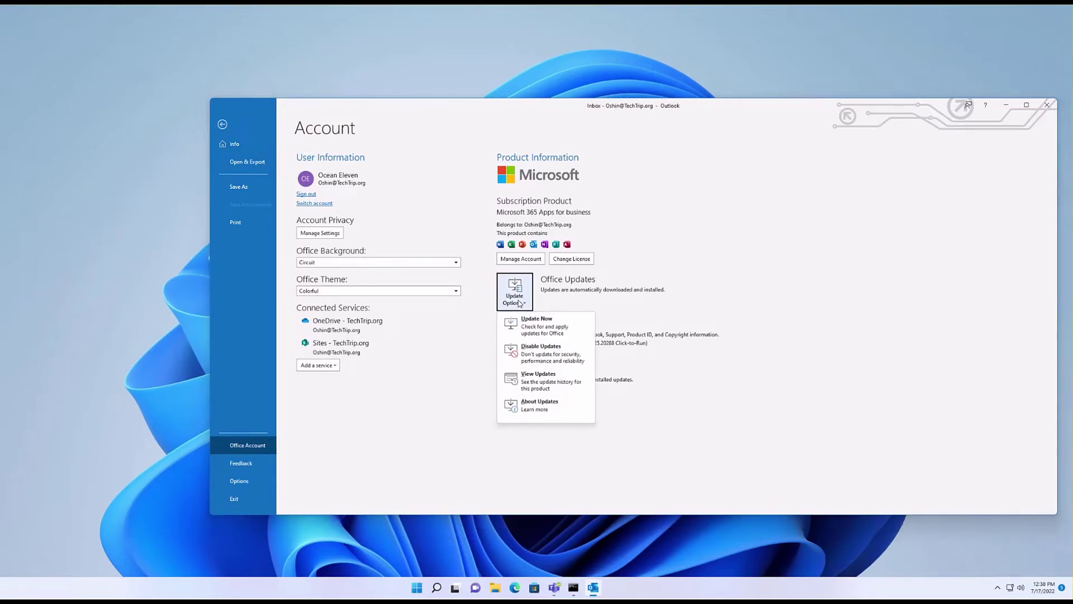
pyautogui.click(537, 329)
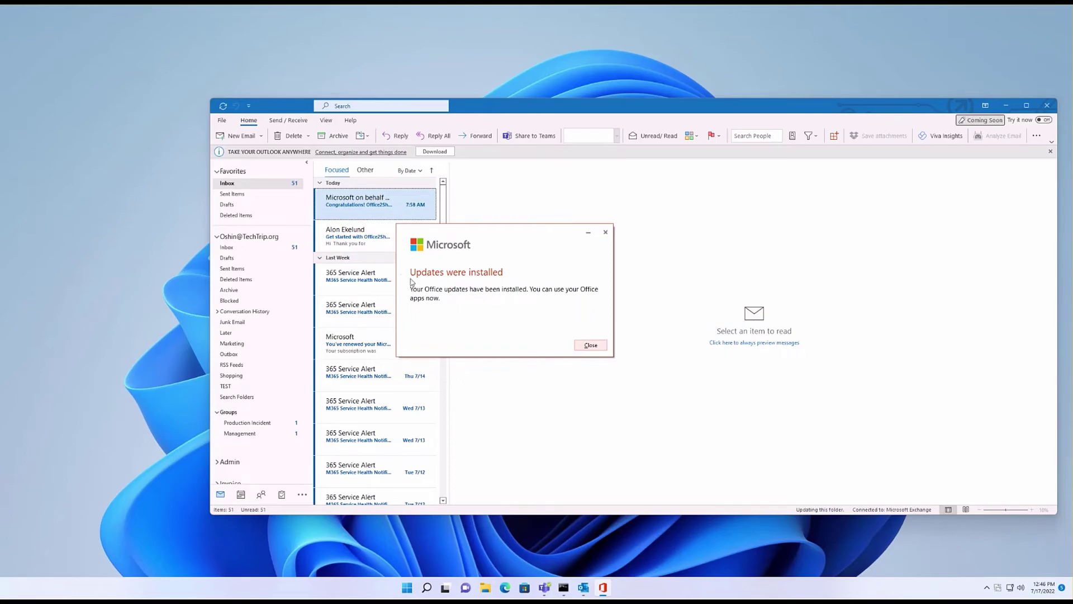
# Dismiss the updates-installed message and check Outlook's Office Account page shows Version 2205, Monthly Enterprise Channel
pyautogui.click(590, 345)
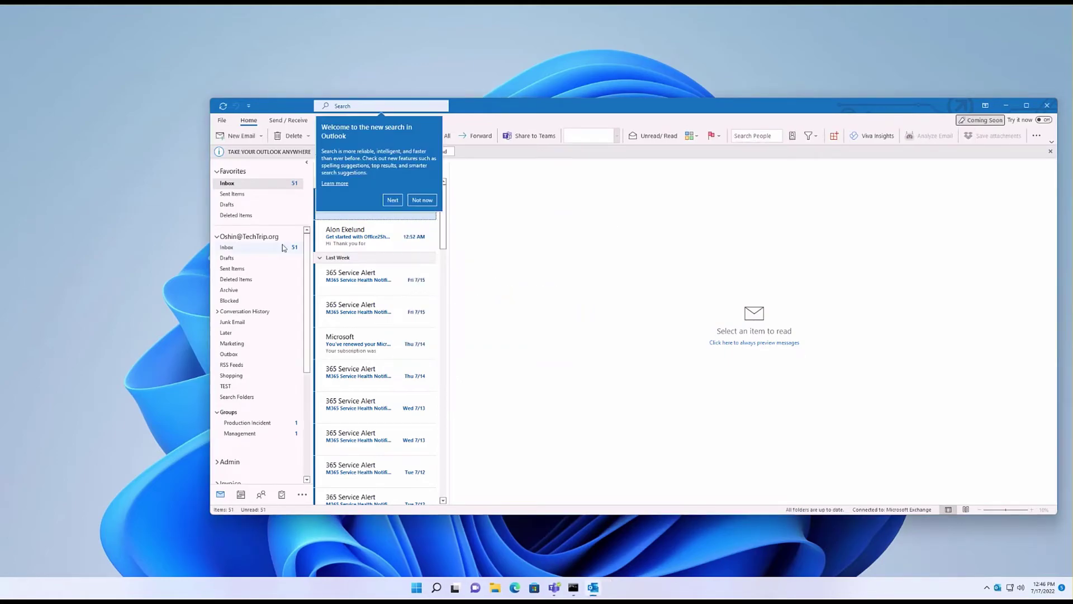
pyautogui.click(221, 121)
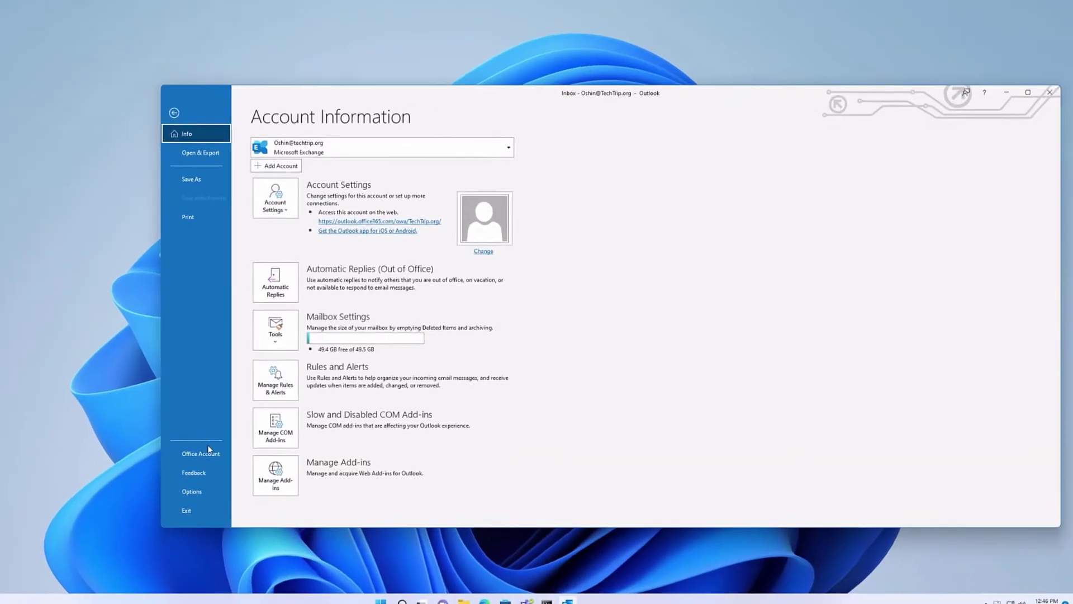
pyautogui.click(233, 445)
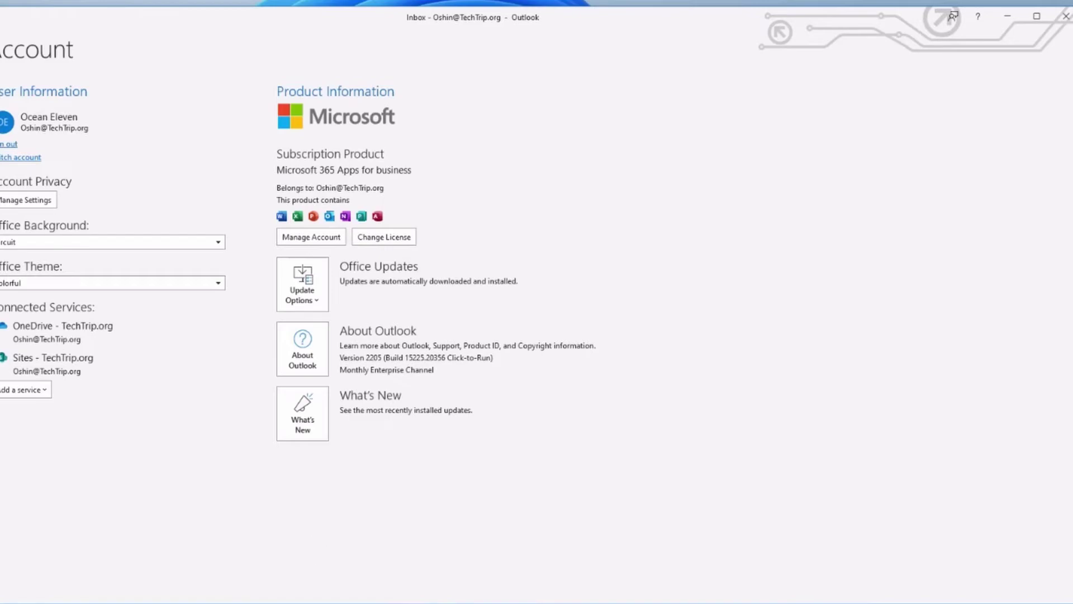
# Bring up the Start menu, then minimize the Outlook window to the taskbar
pyautogui.press('super')
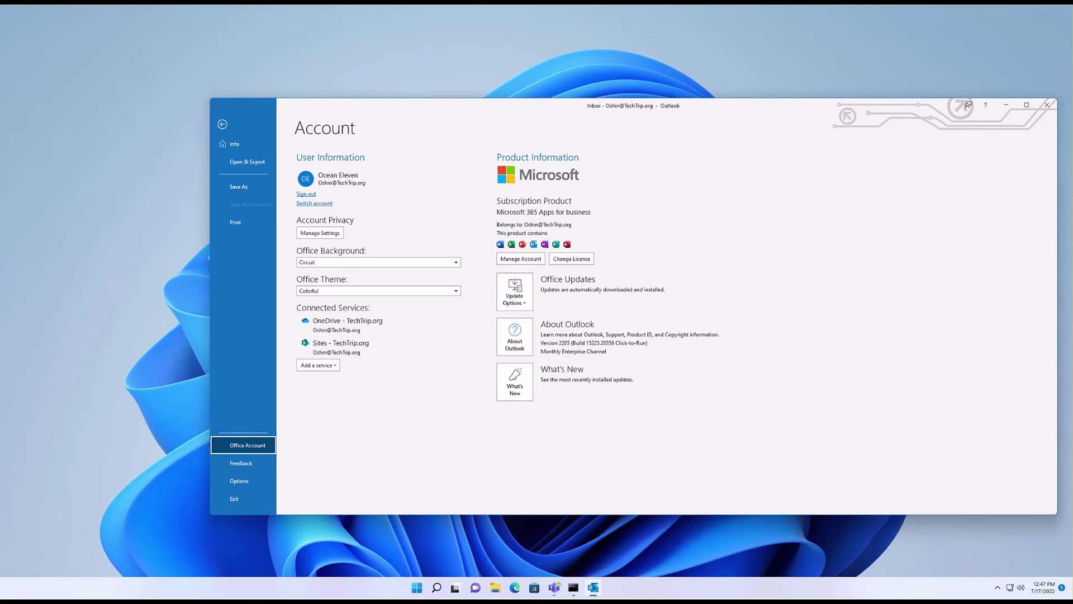
pyautogui.click(1006, 105)
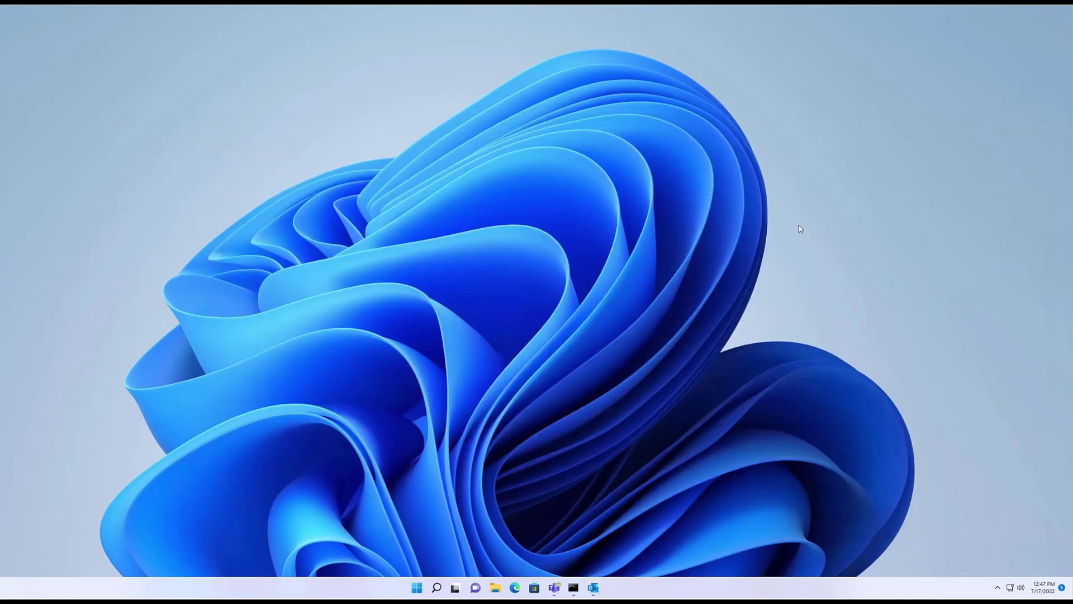